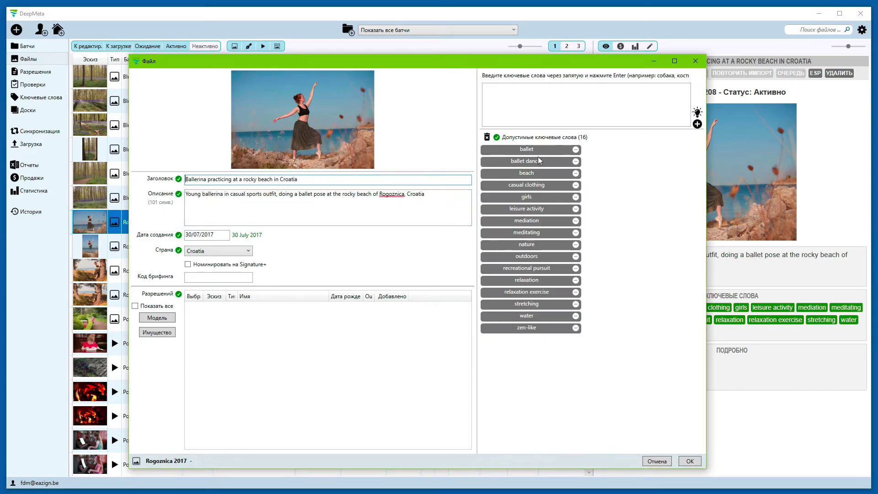
pyautogui.click(696, 60)
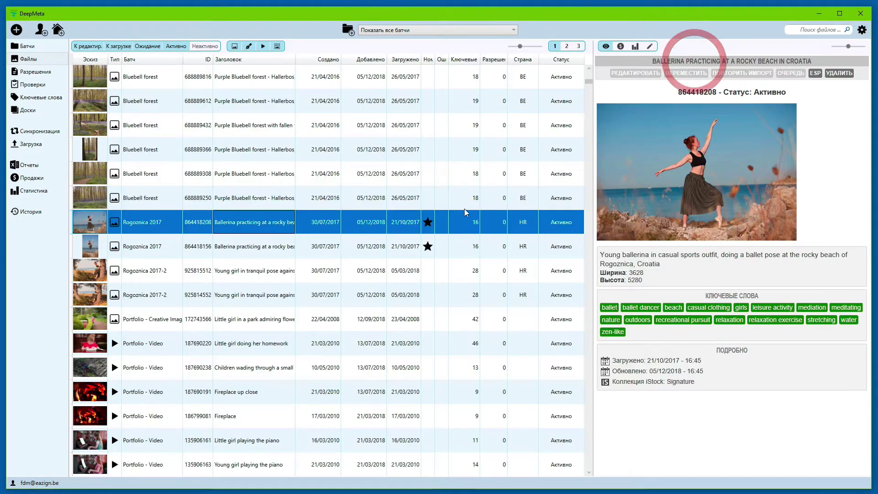
pyautogui.click(268, 247)
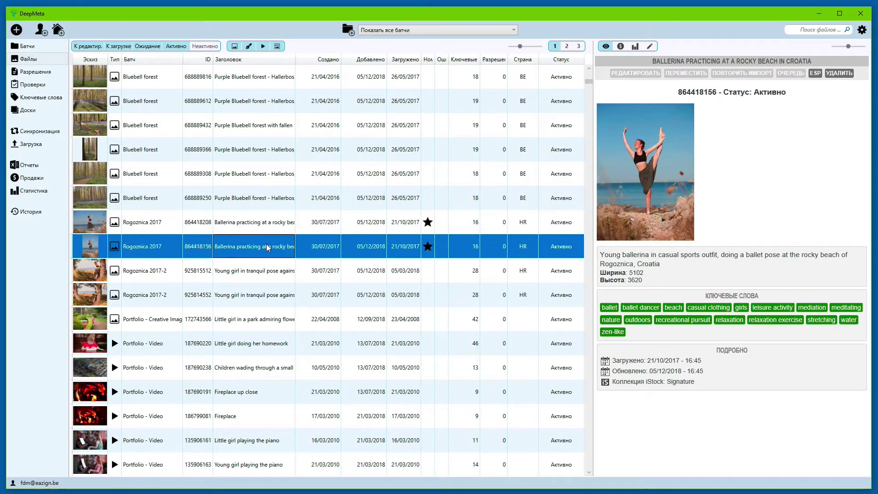
pyautogui.hotkey('ctrl', 'v')
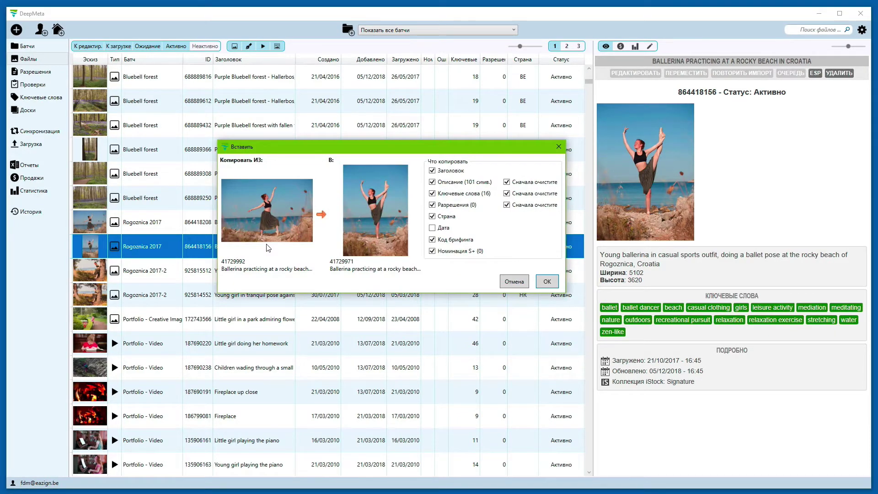
pyautogui.click(514, 282)
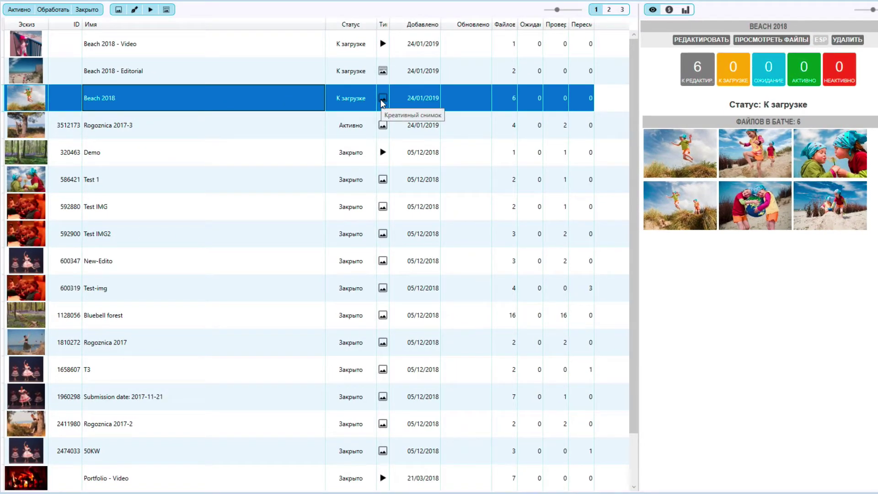
# Step: Preview the contents of the Beach 2018, Beach 2018 - Editorial and Beach 2018 - Video batches
pyautogui.moveTo(686, 154)
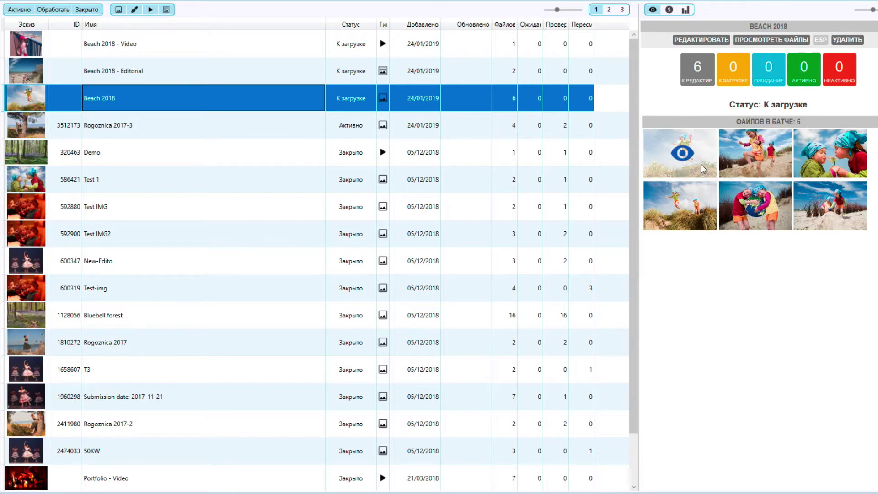
pyautogui.click(381, 71)
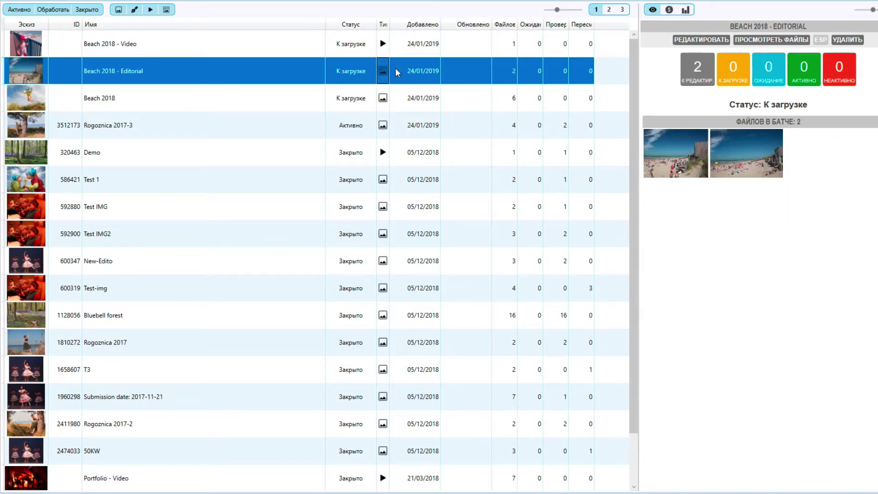
pyautogui.click(385, 43)
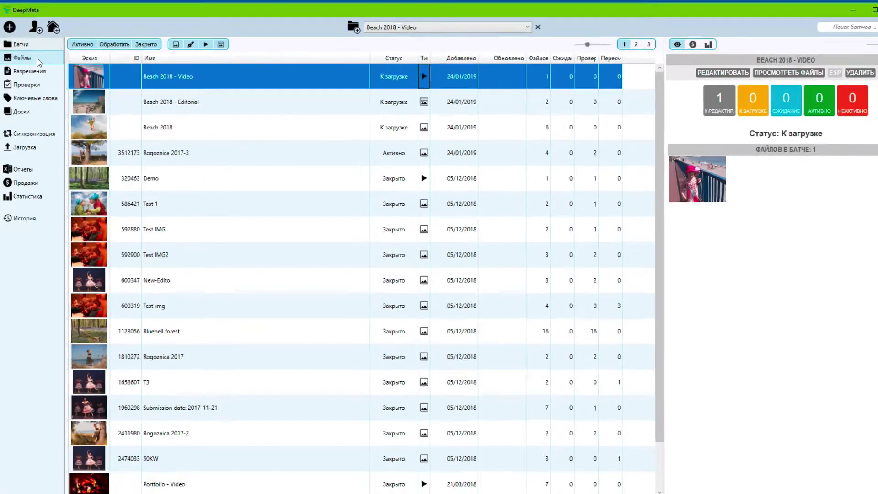
# Step: List the files of all batches and filter them by the quoted phrase "Beach 2018"
pyautogui.click(44, 61)
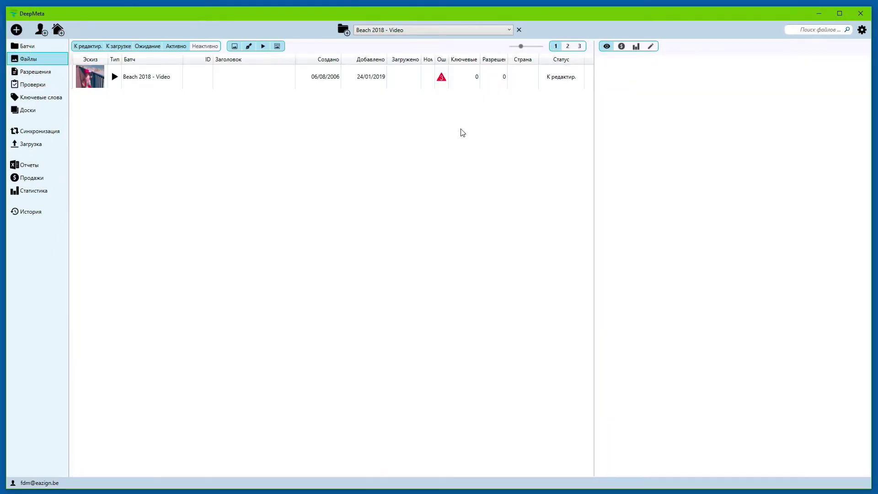
pyautogui.click(519, 30)
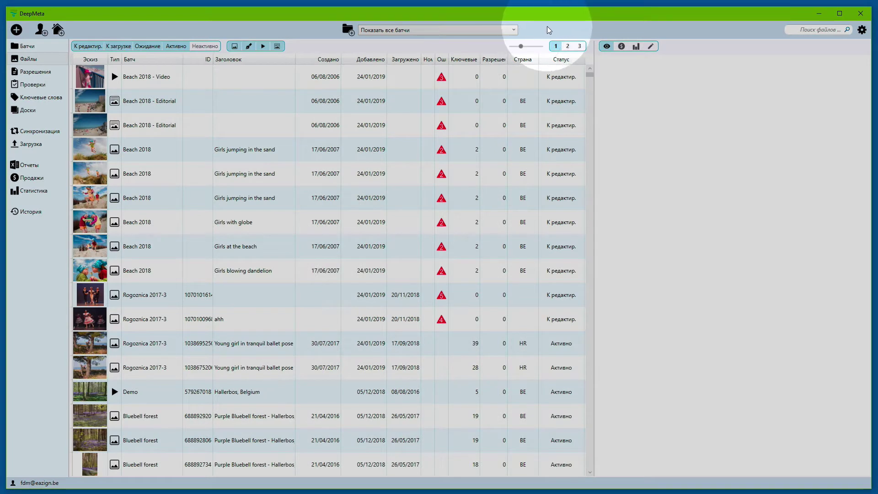
pyautogui.click(814, 29)
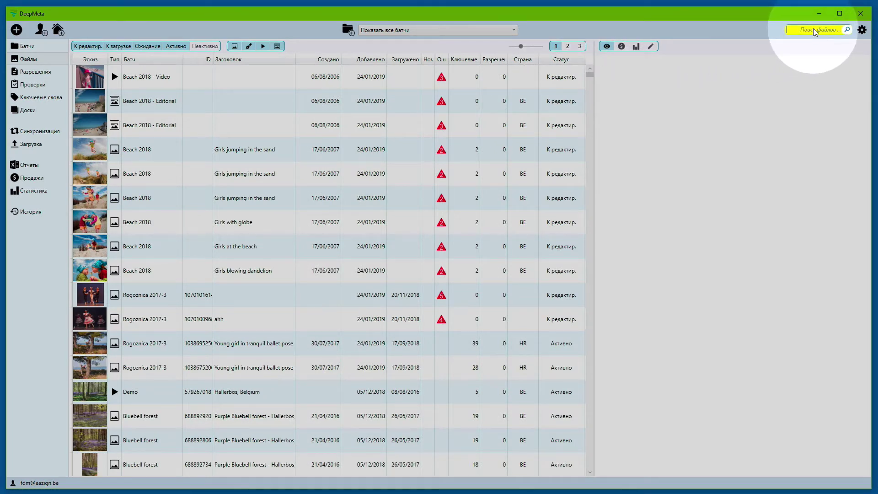
pyautogui.write('"Beach 201')
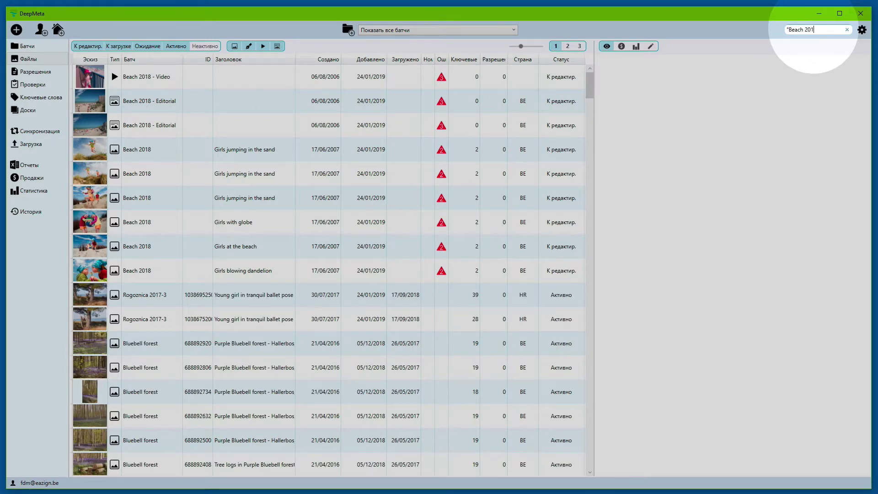
pyautogui.write('83')
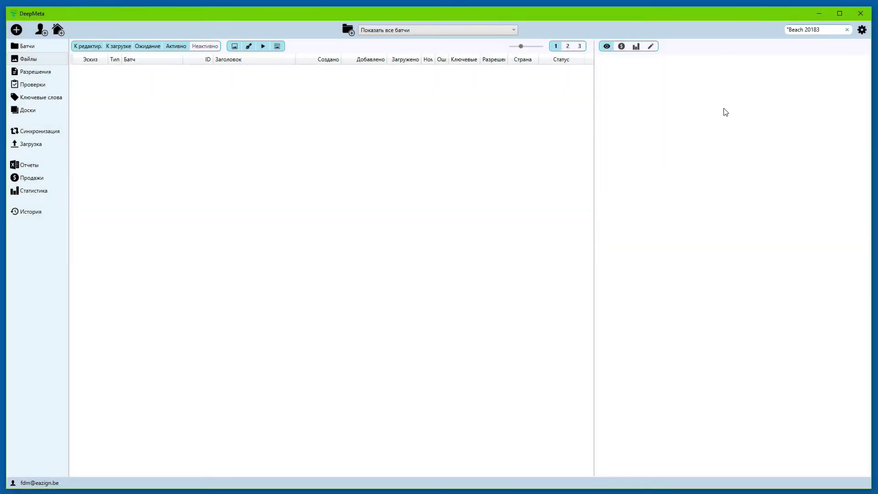
pyautogui.press('BackSpace')
pyautogui.write('"')
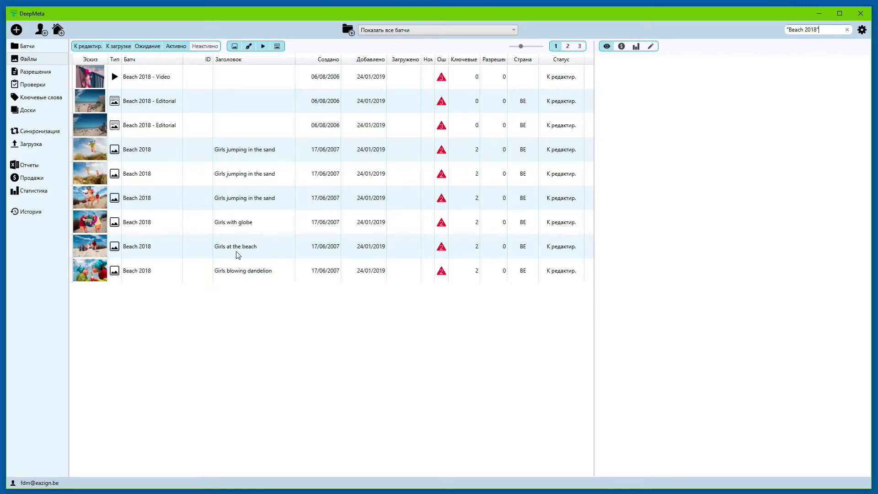
# Step: Examine the general data, keywords and releases of the Girls blowing dandelion photo in edit mode, and return to its preview
pyautogui.click(266, 277)
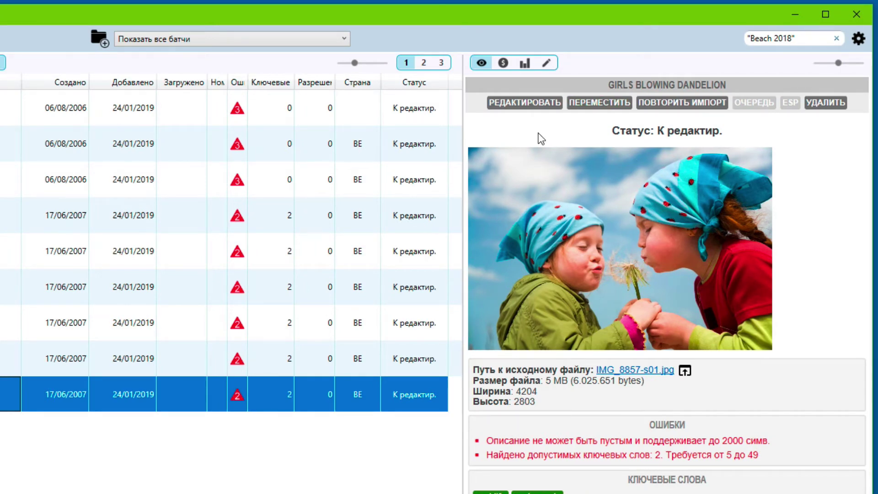
pyautogui.click(548, 65)
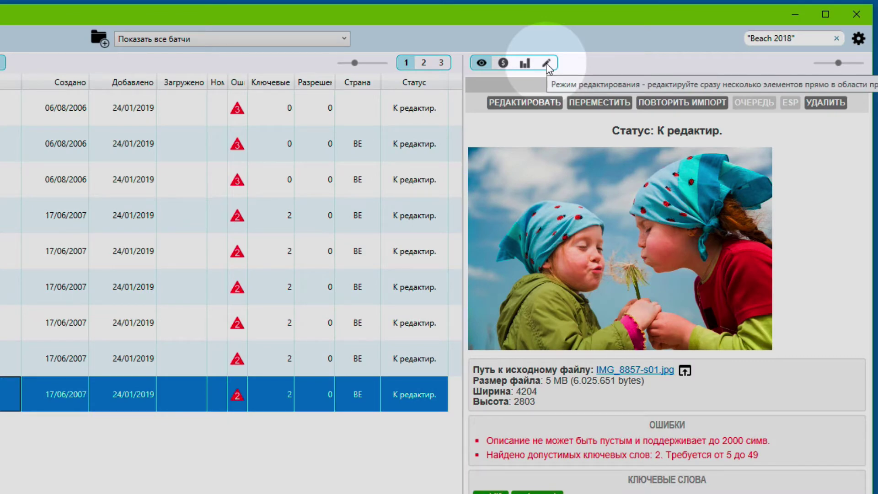
pyautogui.click(547, 64)
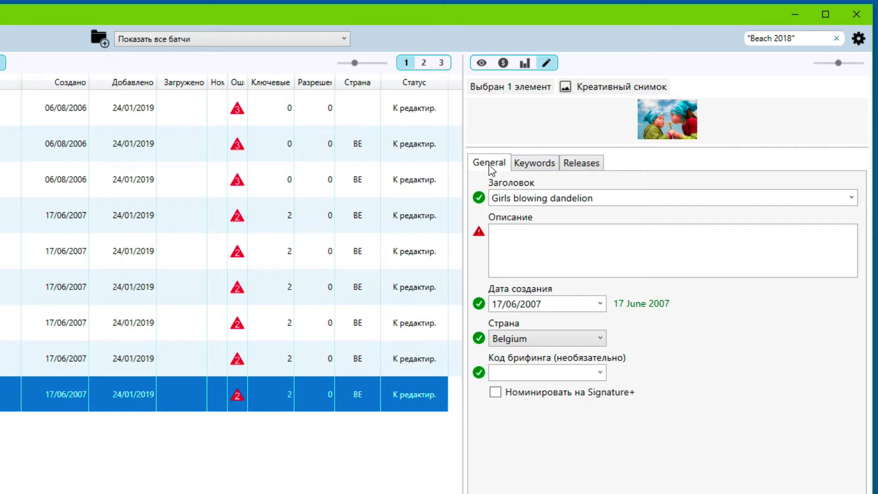
pyautogui.click(542, 167)
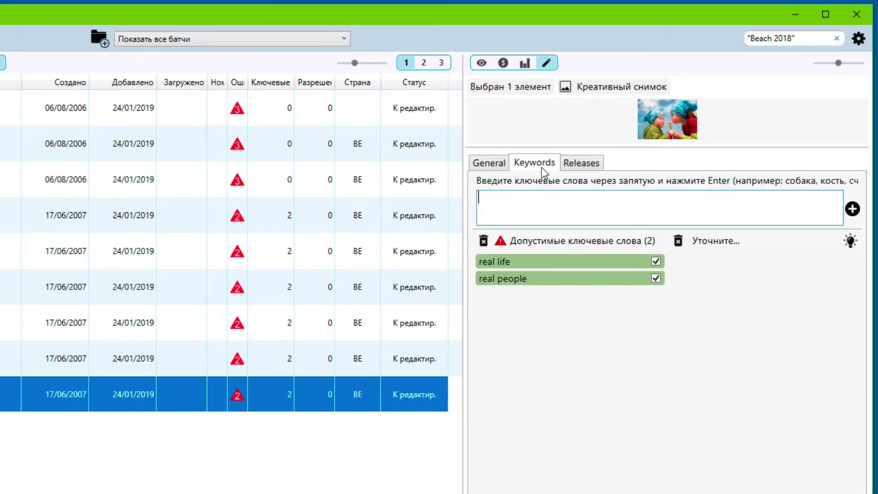
pyautogui.click(583, 168)
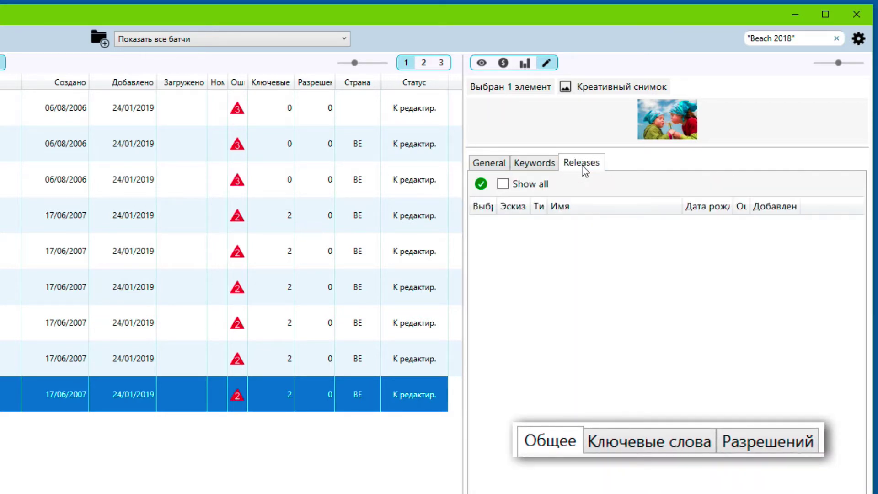
pyautogui.click(489, 166)
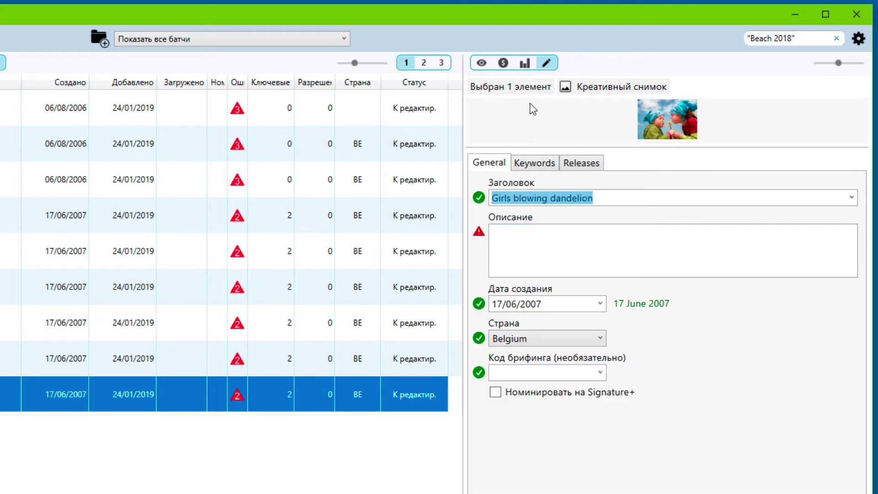
pyautogui.click(482, 61)
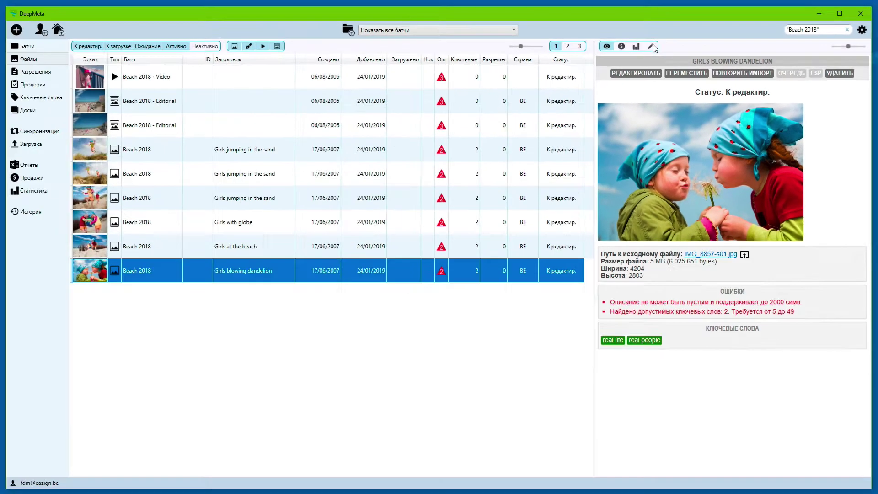
# Step: Toggle the Girls blowing dandelion photo between edit mode and preview, finishing in edit mode
pyautogui.click(652, 46)
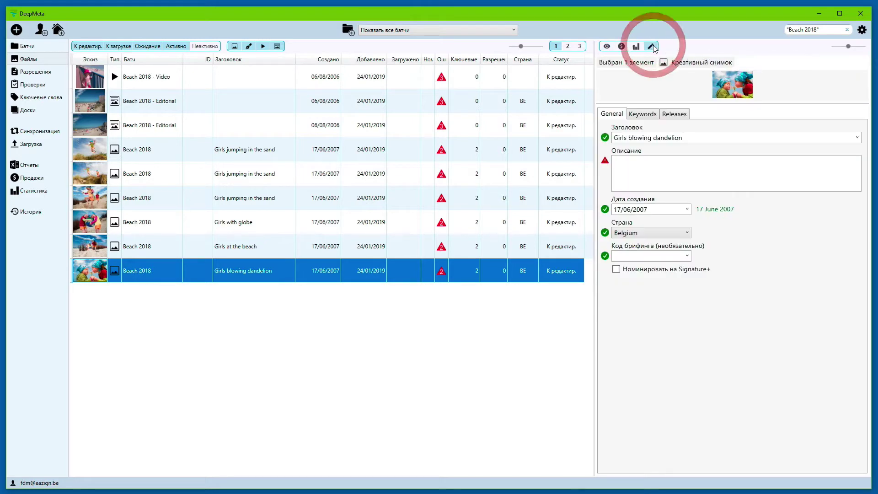
pyautogui.hotkey('ctrl', 'e')
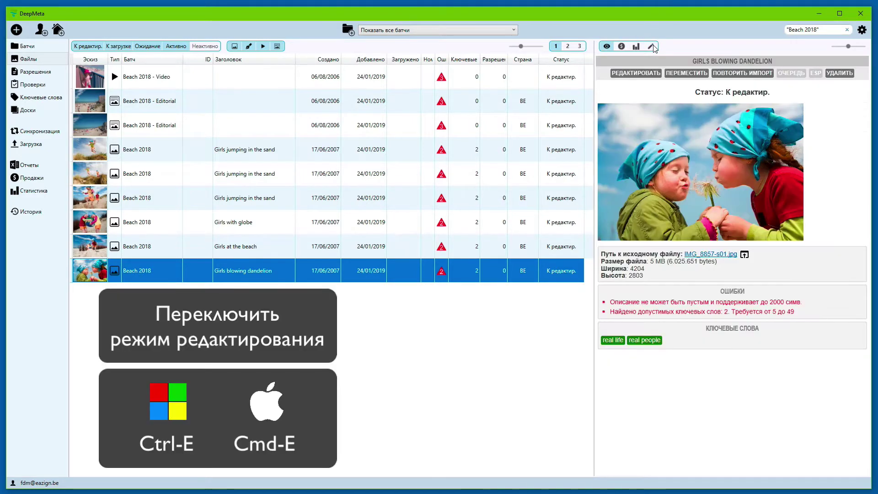
pyautogui.hotkey('ctrl', 'e')
pyautogui.hotkey('ctrl', 'e')
pyautogui.hotkey('ctrl', 'e')
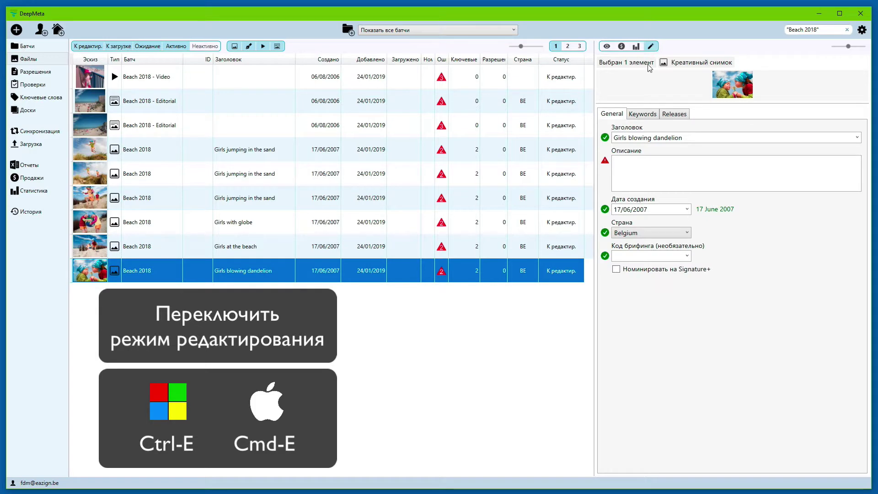
# Step: View the photo's keywords and releases in edit mode, and return to its general data
pyautogui.click(640, 114)
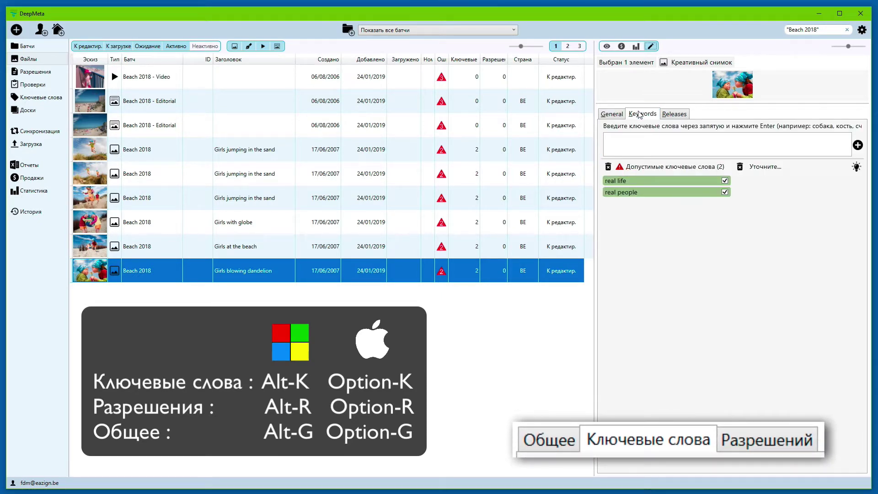
pyautogui.hotkey('alt', 'r')
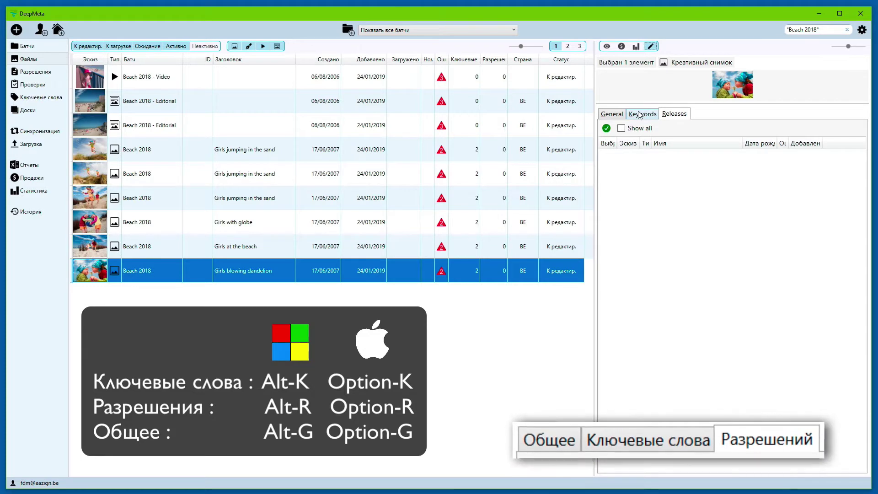
pyautogui.hotkey('alt', 'g')
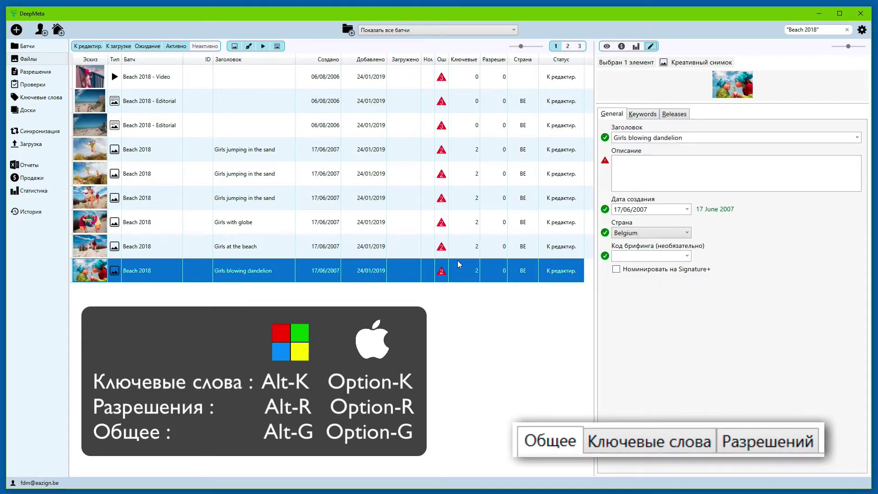
# Step: Select all the filtered files for joint editing and enlarge their thumbnails and the area that holds them
pyautogui.click(236, 270)
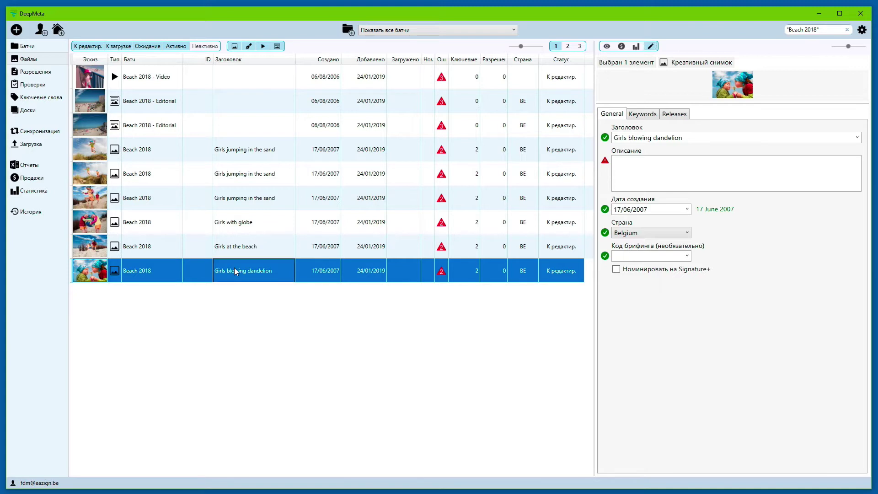
pyautogui.hotkey('ctrl', 'a')
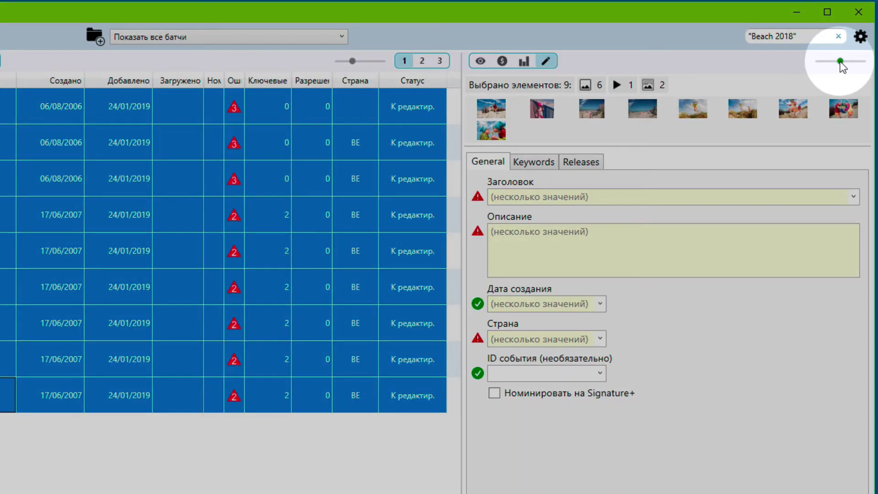
pyautogui.moveTo(840, 61)
pyautogui.mouseDown()
pyautogui.moveTo(856, 61)
pyautogui.moveTo(817, 61)
pyautogui.moveTo(842, 62)
pyautogui.mouseUp()
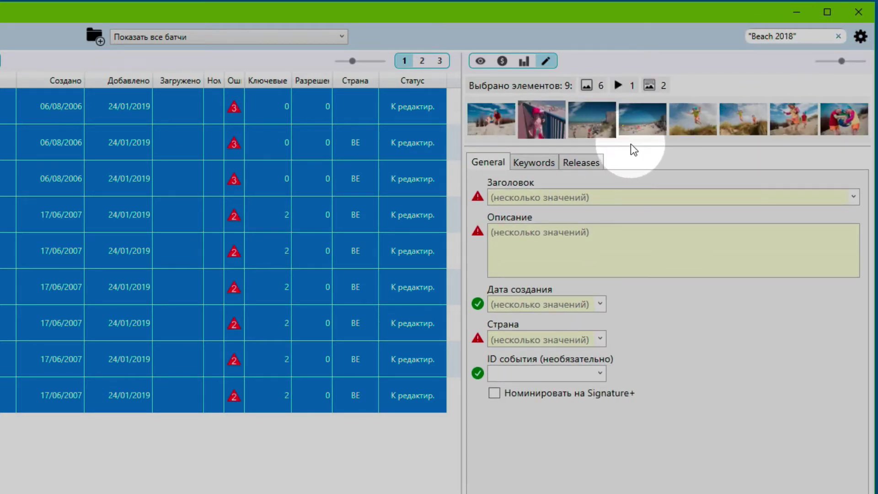
pyautogui.moveTo(636, 145); pyautogui.dragTo(636, 245)
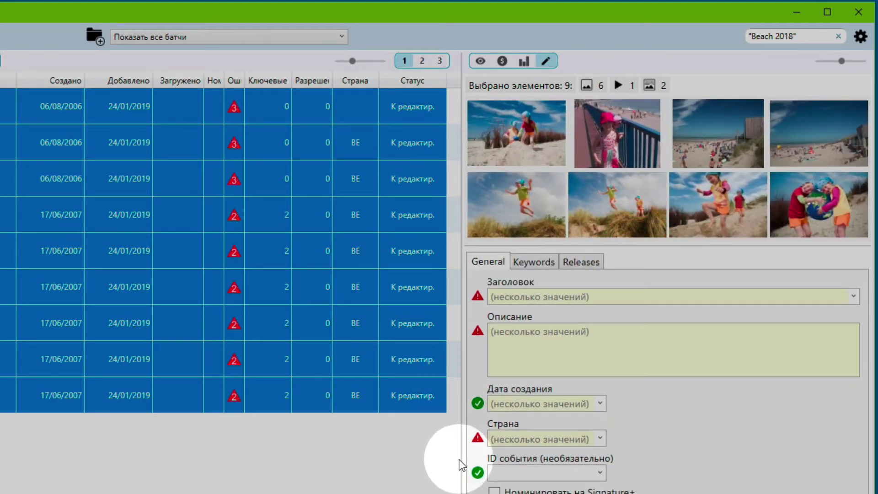
pyautogui.moveTo(459, 461)
pyautogui.mouseDown()
pyautogui.moveTo(521, 465)
pyautogui.moveTo(464, 471)
pyautogui.mouseUp()
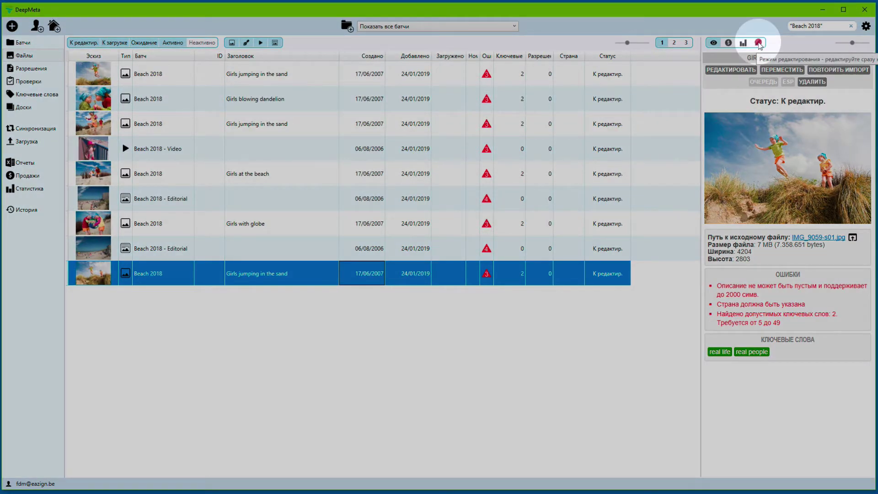
# Step: Toggle the last-listed Girls jumping in the sand photo between preview and edit mode, leaving edit mode on
pyautogui.click(759, 43)
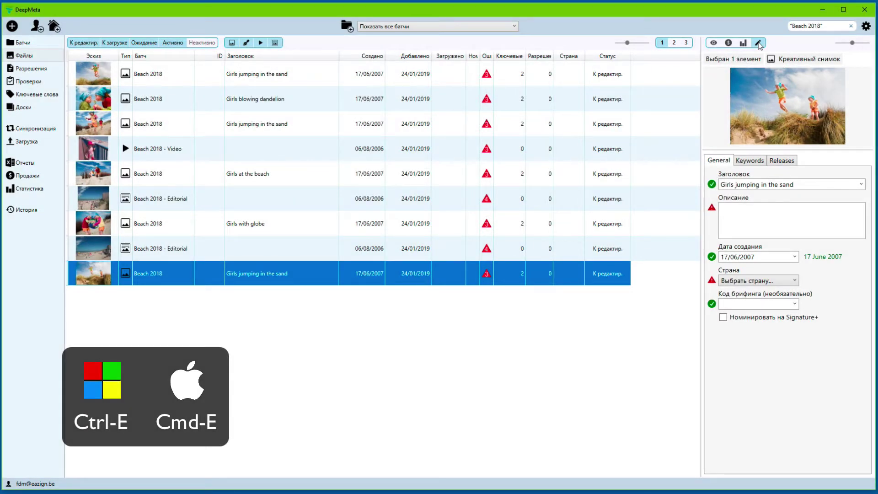
pyautogui.hotkey('ctrl', 'e')
pyautogui.hotkey('ctrl', 'e')
pyautogui.hotkey('ctrl', 'e')
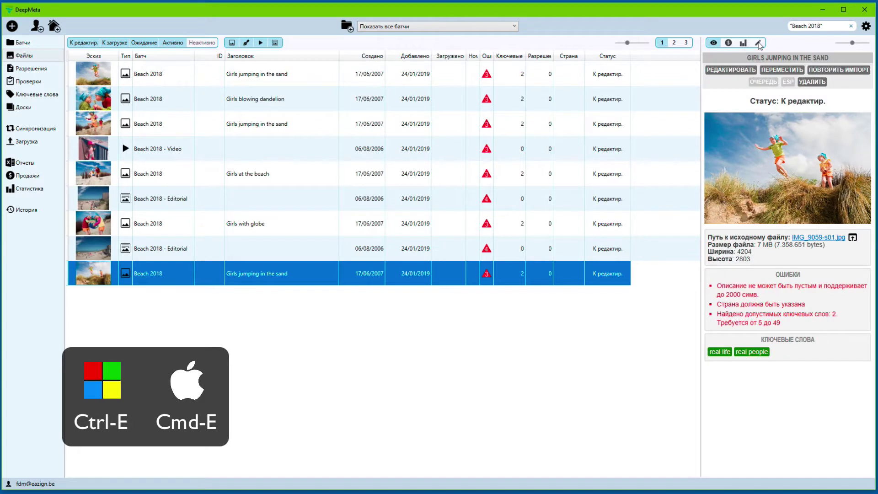
pyautogui.hotkey('ctrl', 'e')
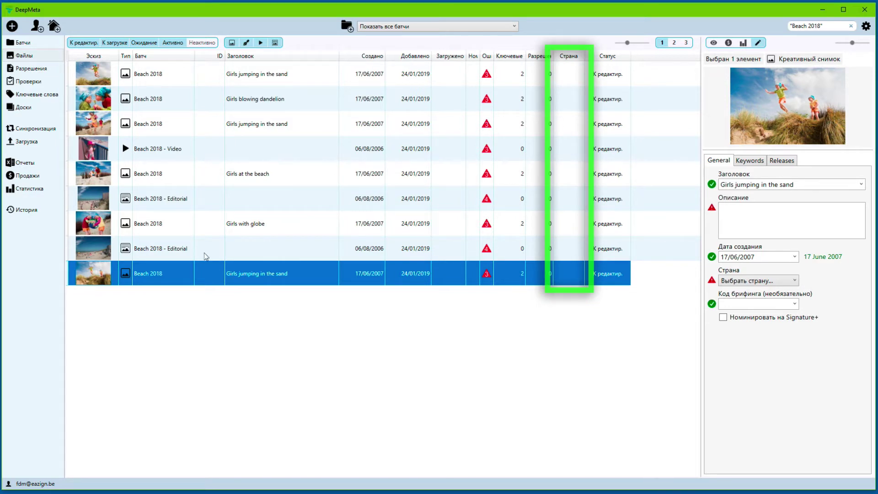
pyautogui.click(176, 270)
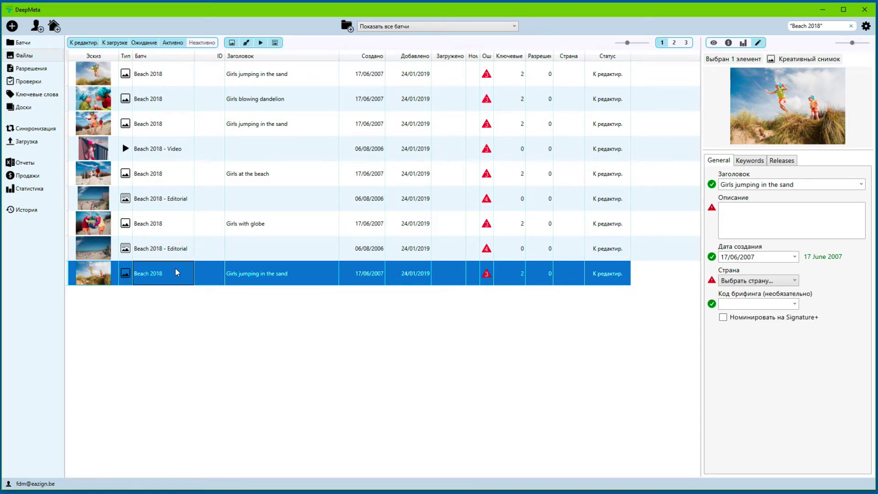
# Step: Select all the filtered files and set their country to Belgium, then undo and redo that change
pyautogui.hotkey('ctrl', 'a')
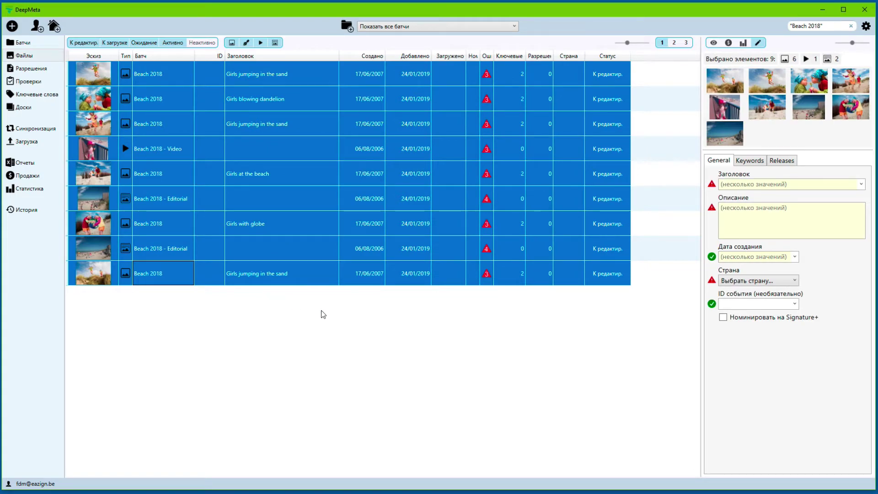
pyautogui.moveTo(702, 320); pyautogui.dragTo(655, 119)
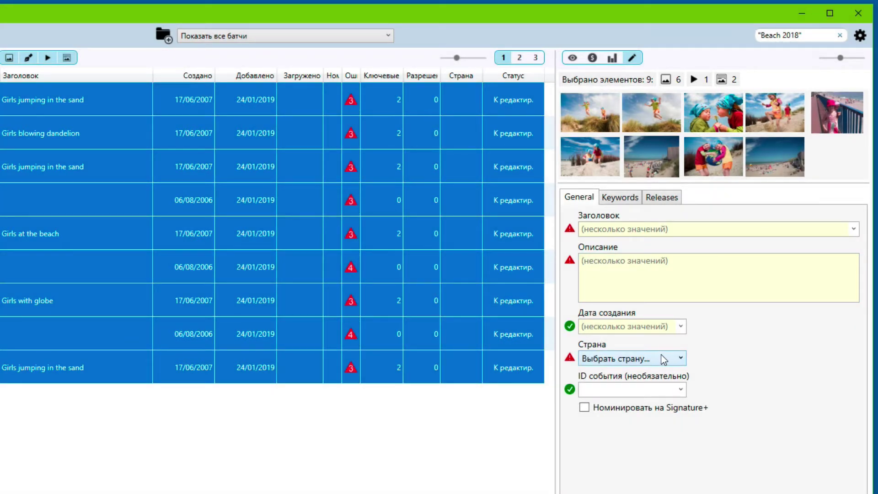
pyautogui.click(666, 359)
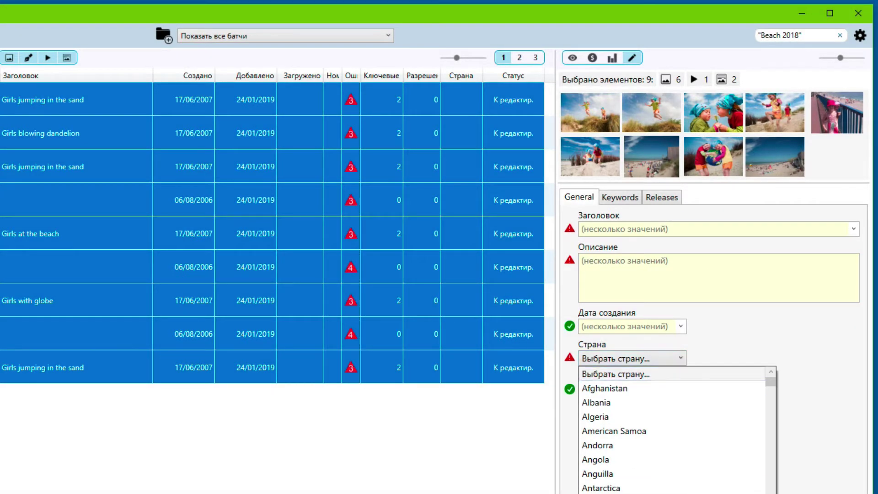
pyautogui.write('Bel')
pyautogui.press('Return')
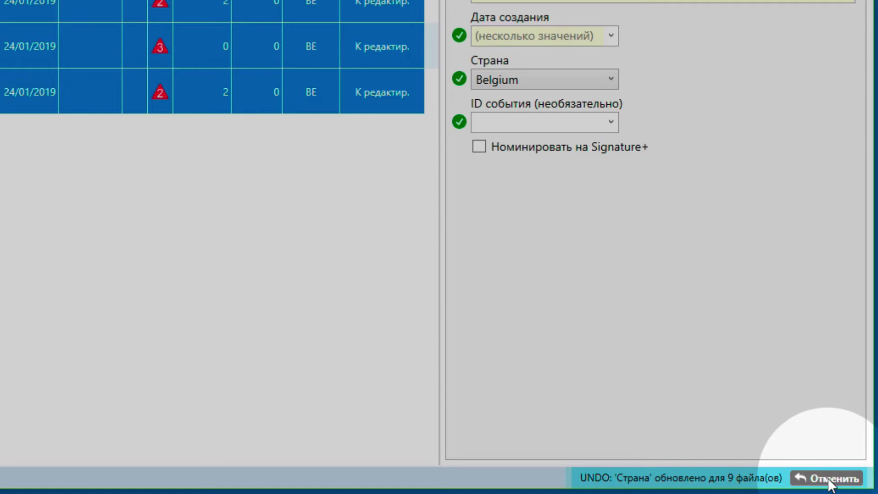
pyautogui.click(829, 479)
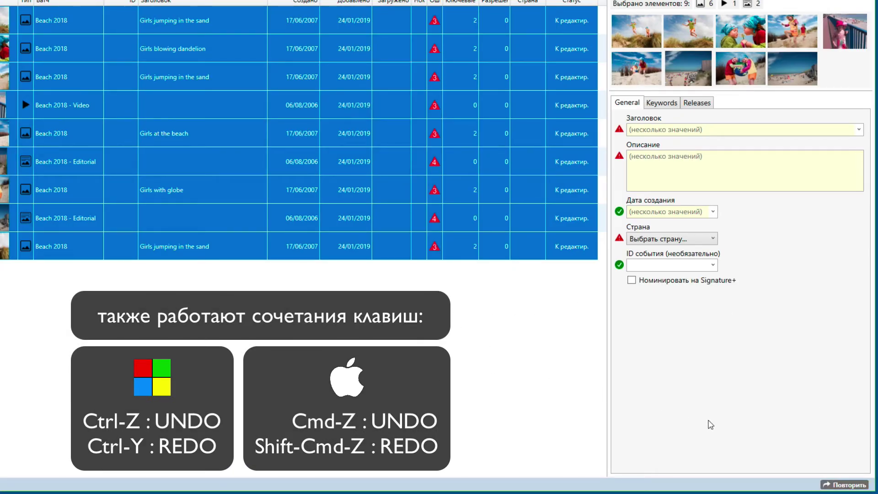
pyautogui.click(846, 485)
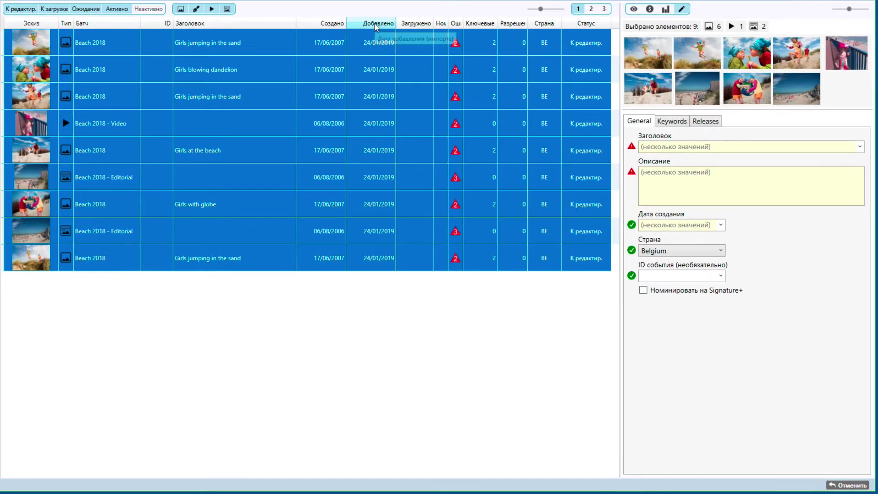
# Step: Sort the files by date added in descending order and title the Beach 2018 video "Girls at promenade"
pyautogui.click(376, 28)
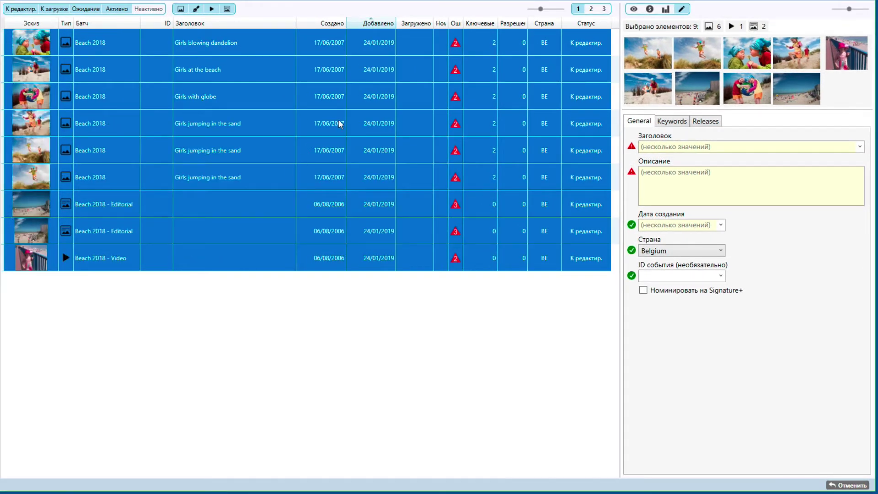
pyautogui.click(374, 23)
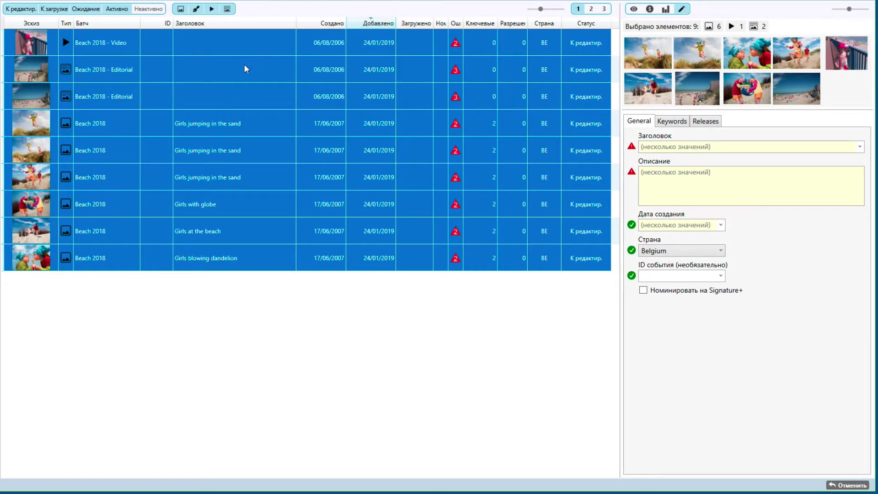
pyautogui.click(240, 53)
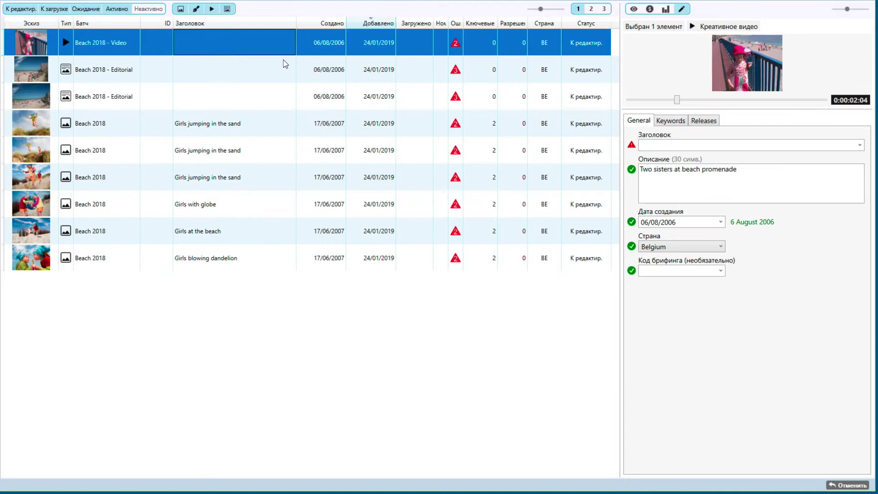
pyautogui.click(647, 146)
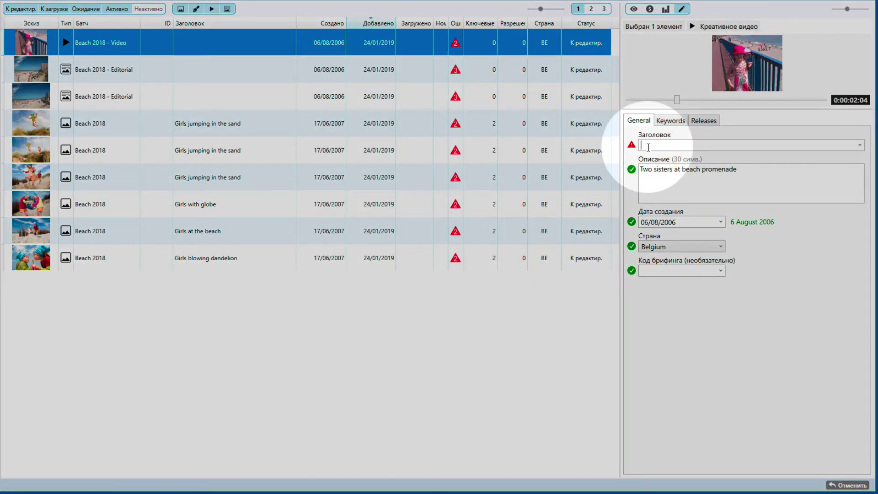
pyautogui.write('Girls at promenade')
pyautogui.press('Return')
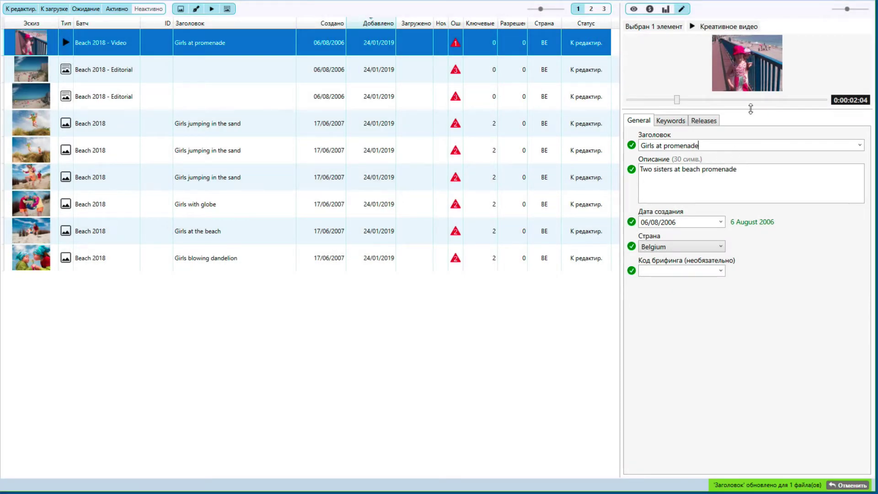
# Step: Try the frame at 0:00:05:19 as the video's cover image and undo the cover change
pyautogui.moveTo(750, 109); pyautogui.dragTo(758, 181)
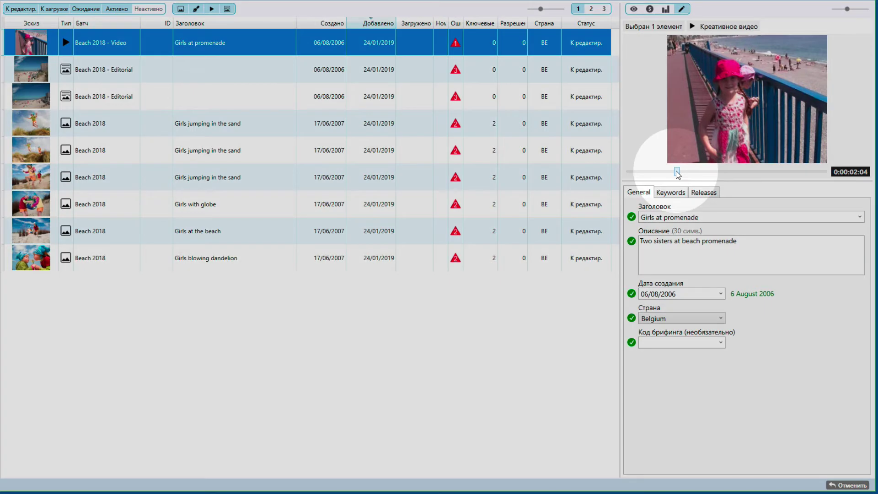
pyautogui.moveTo(677, 174); pyautogui.dragTo(762, 179)
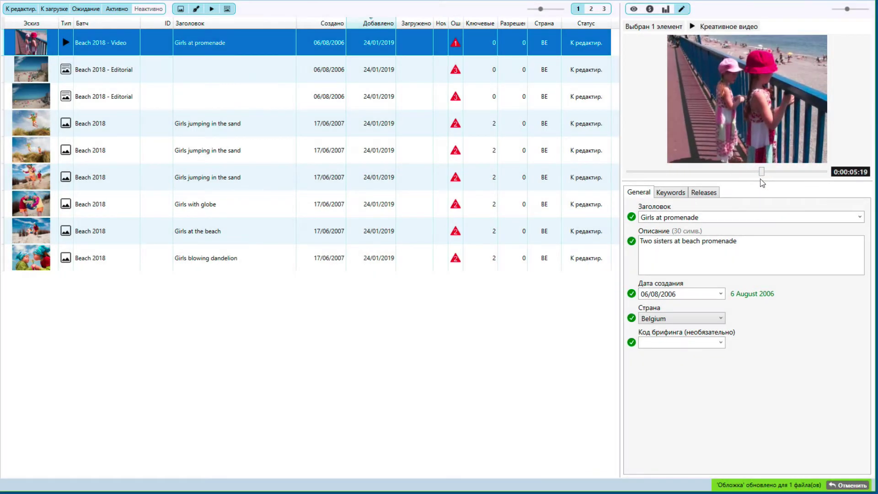
pyautogui.click(27, 51)
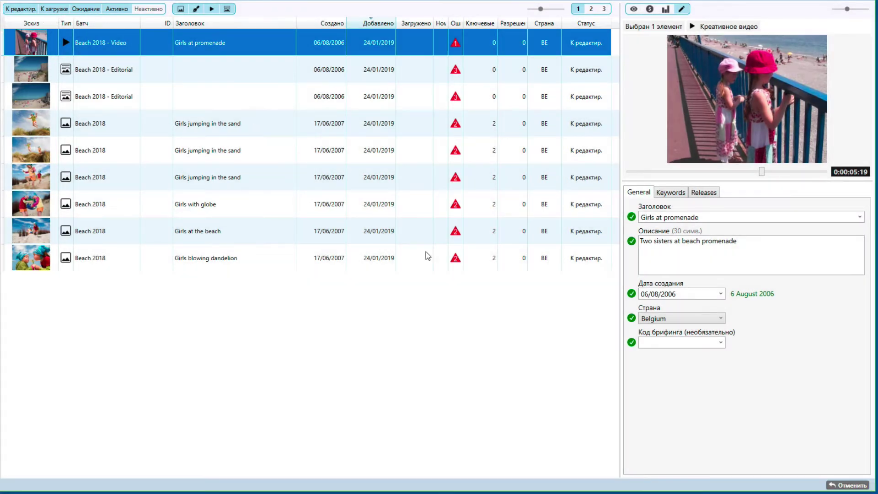
pyautogui.click(851, 486)
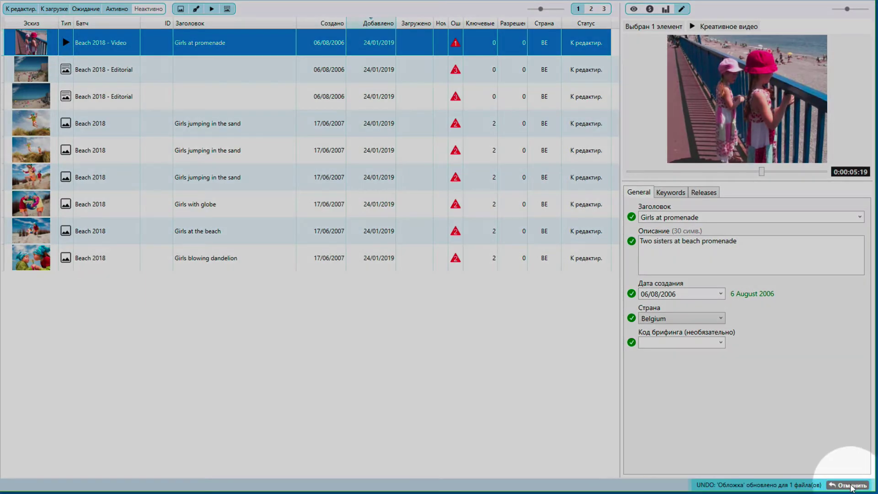
pyautogui.click(852, 486)
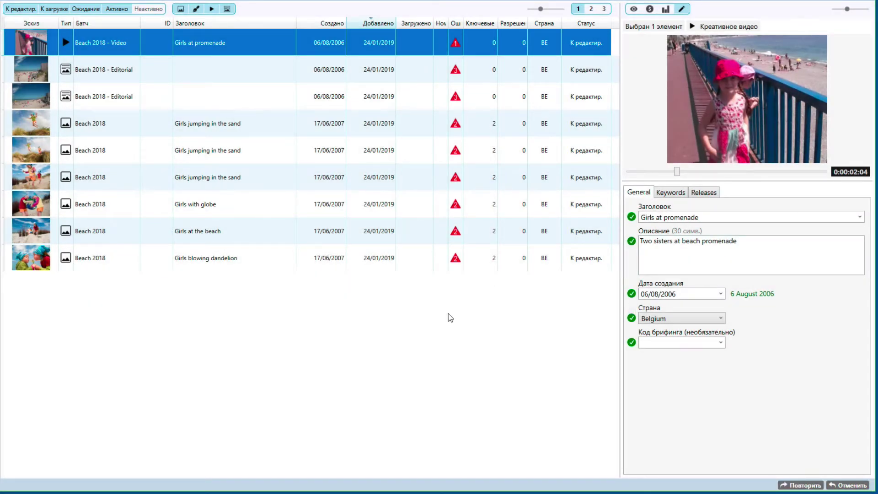
# Step: Title the first-listed Beach 2018 editorial photo "Bredene, beach overview"
pyautogui.click(220, 70)
pyautogui.click(654, 215)
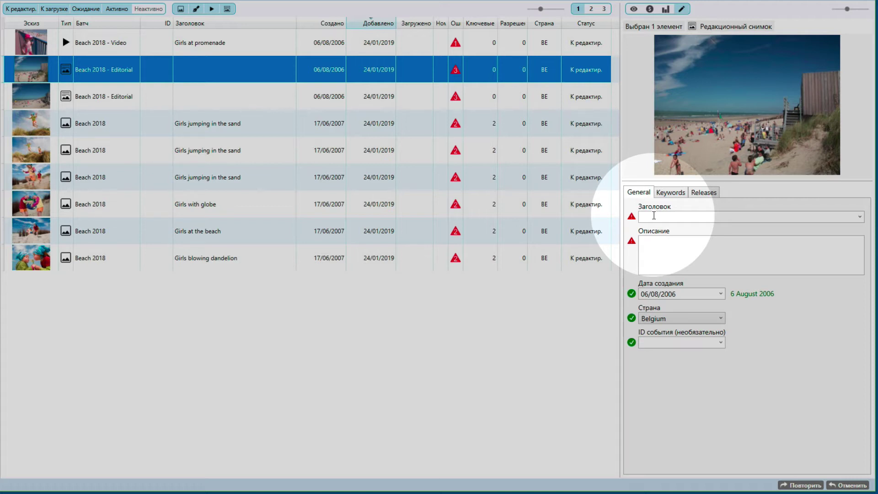
pyautogui.write('Bredene')
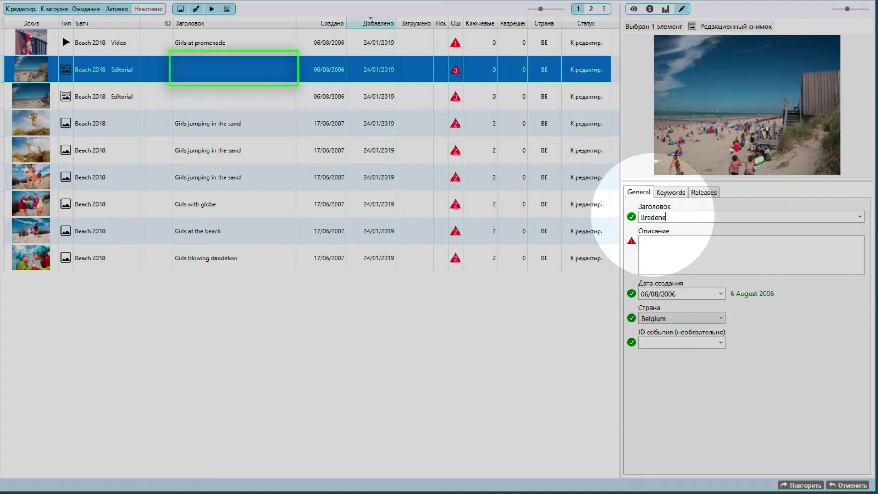
pyautogui.write(', beac')
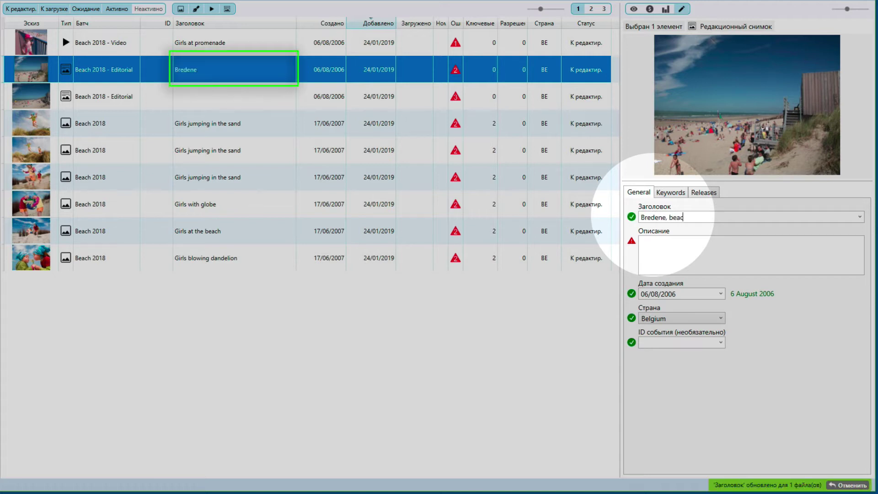
pyautogui.write('h overview')
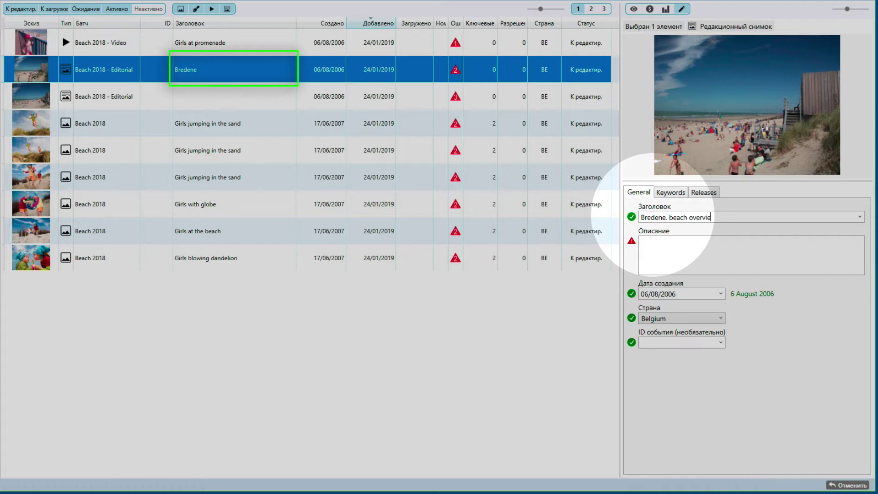
pyautogui.press('Return')
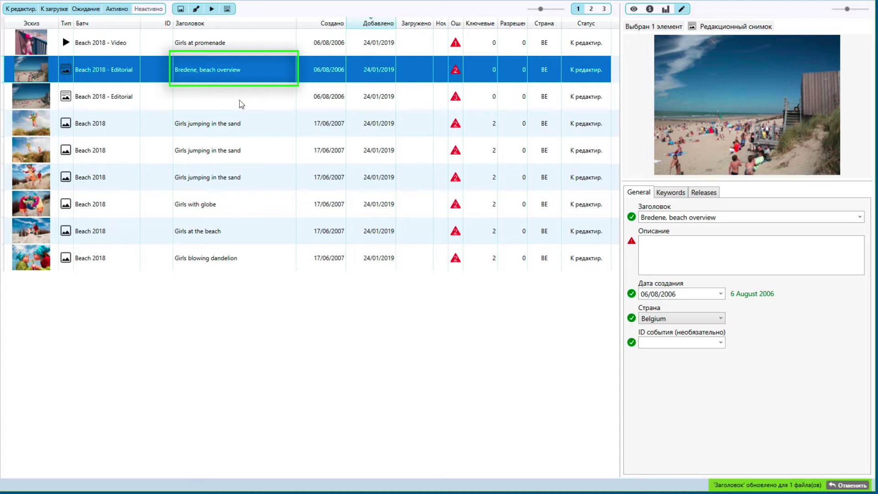
# Step: Select both editorial photos and apply the suggested title "Bredene, beach overview" to them
pyautogui.click(223, 101)
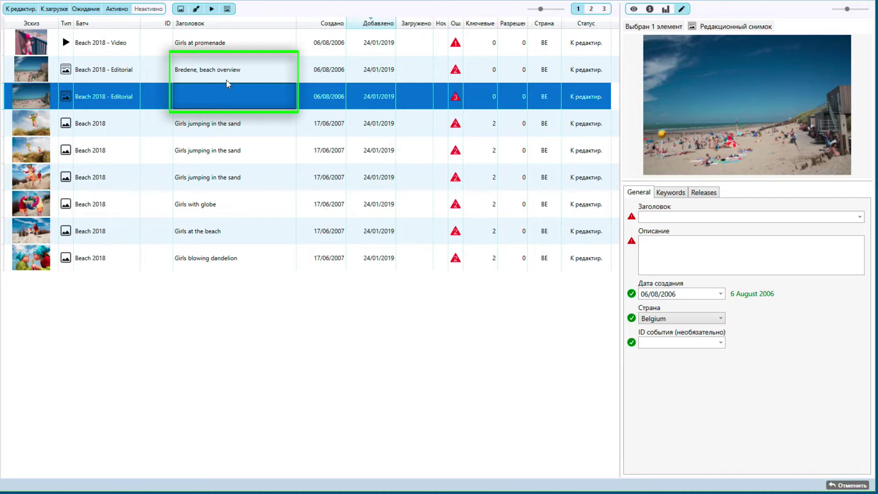
pyautogui.keyDown('ctrl'); pyautogui.click(238, 75); pyautogui.keyUp('ctrl')
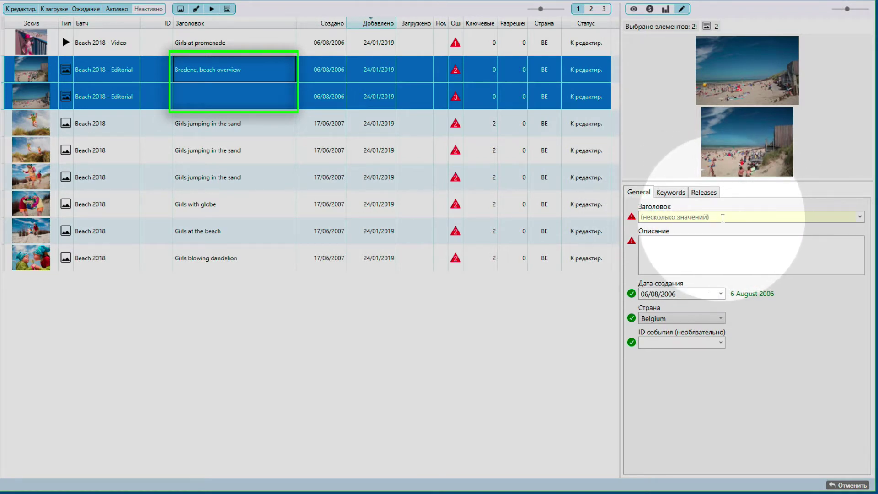
pyautogui.click(860, 217)
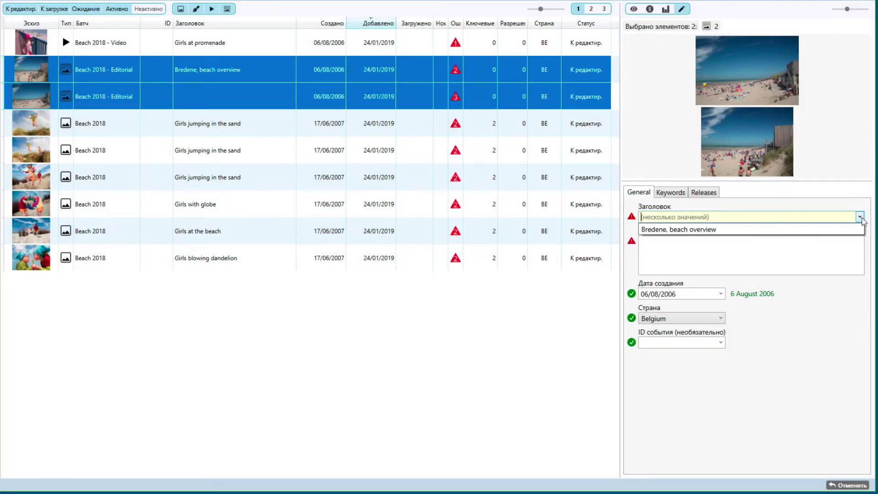
pyautogui.click(712, 229)
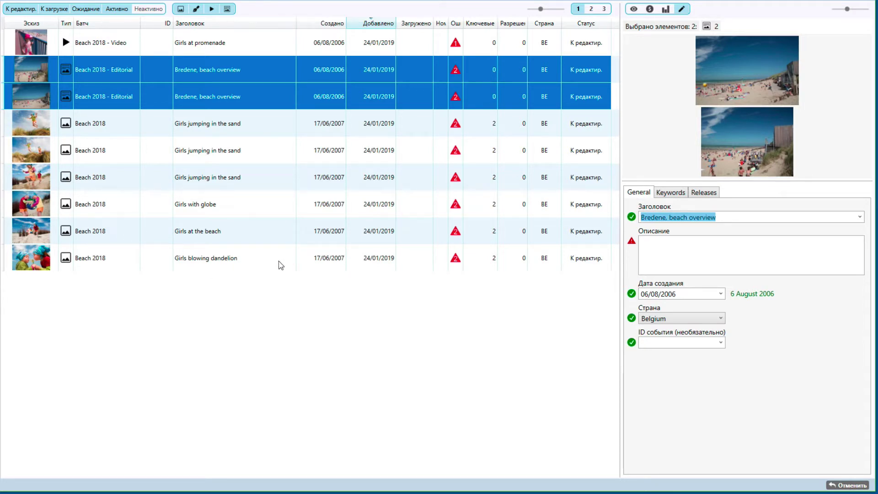
# Step: Nominate the Girls with globe and Girls blowing dandelion photos for Signature+ together
pyautogui.click(278, 208)
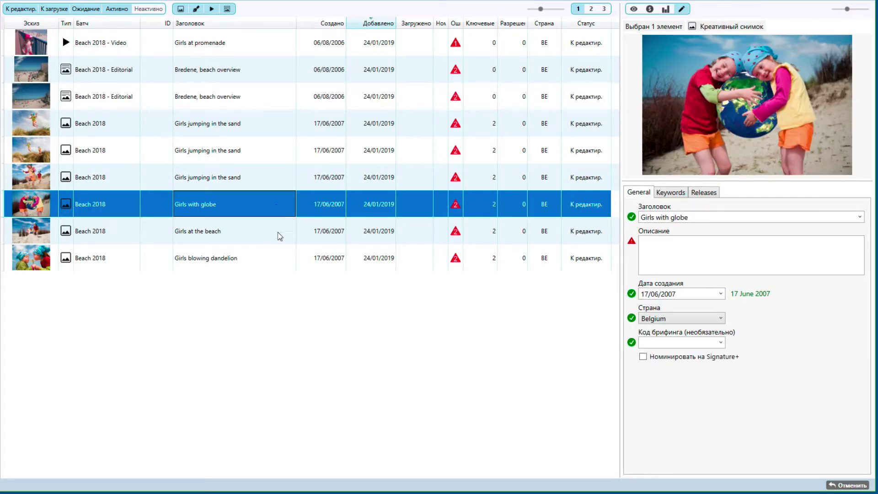
pyautogui.keyDown('ctrl'); pyautogui.click(269, 267); pyautogui.keyUp('ctrl')
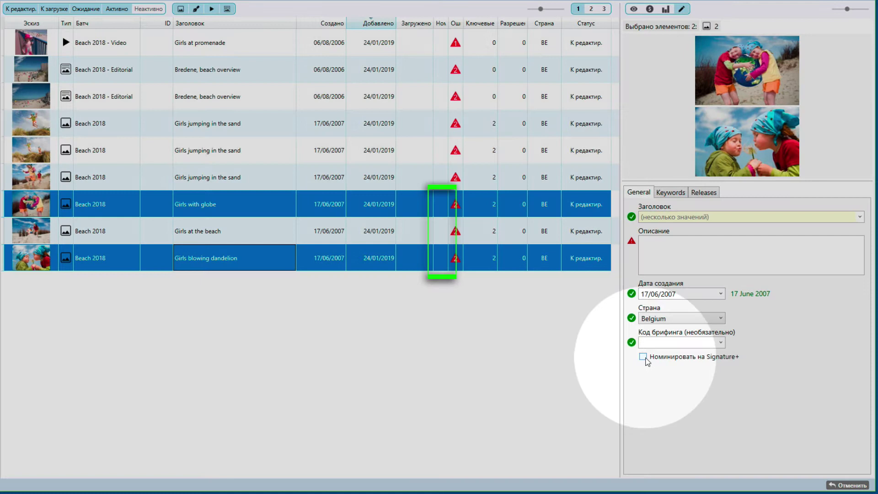
pyautogui.click(643, 357)
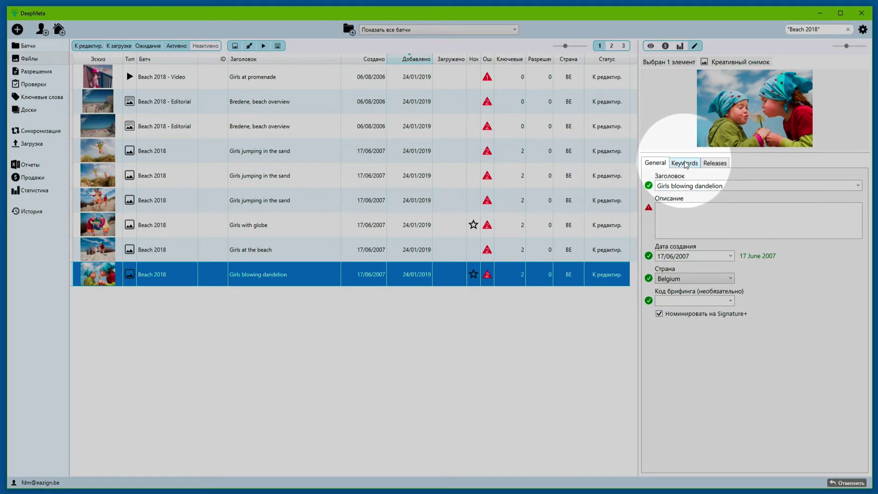
# Step: View the Girls blowing dandelion photo's keywords, general data and releases in turn, and return to its keywords
pyautogui.click(685, 164)
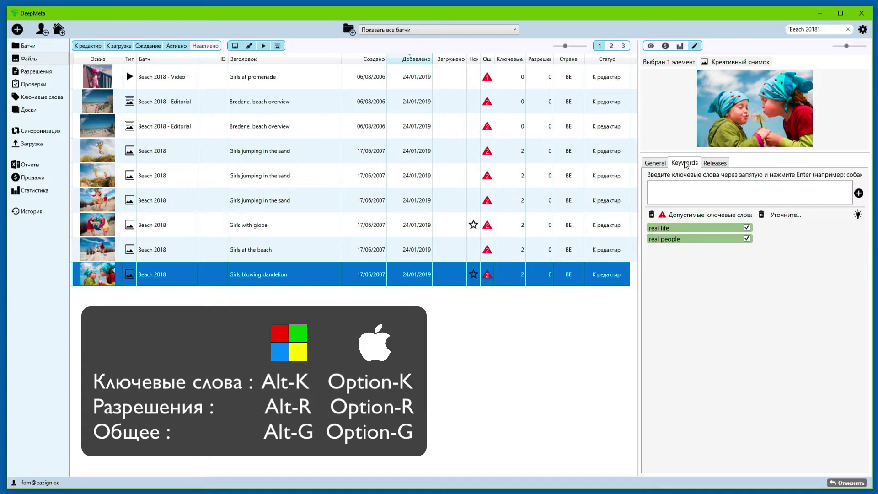
pyautogui.hotkey('alt', 'g')
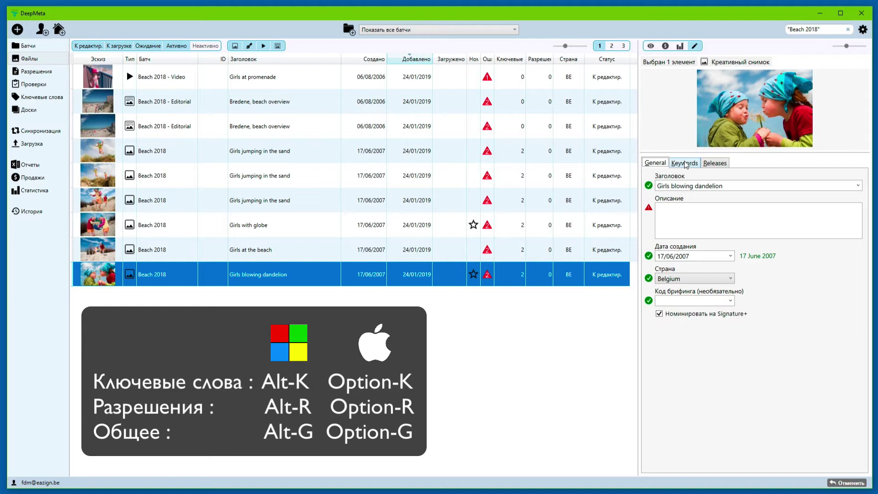
pyautogui.hotkey('alt', 'r')
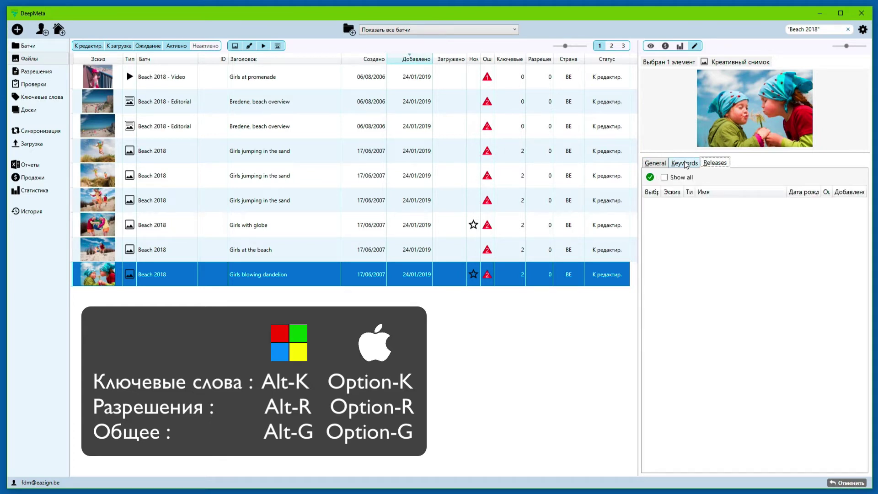
pyautogui.hotkey('alt', 'k')
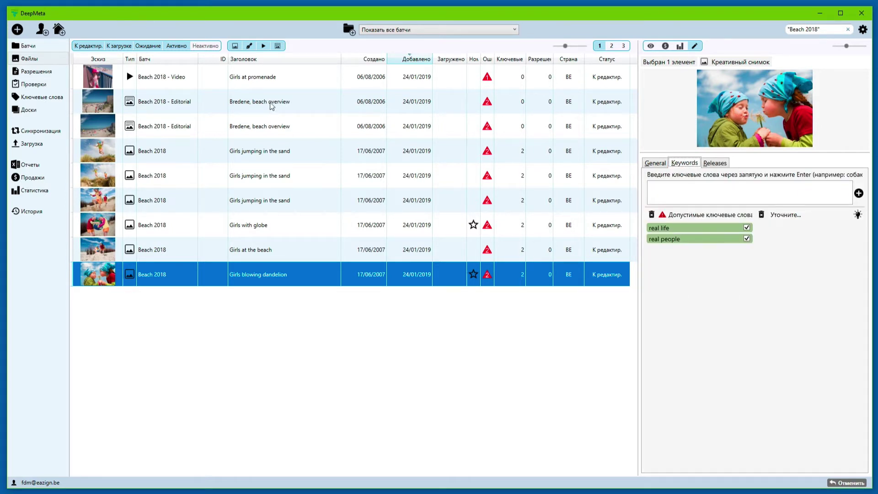
# Step: Enter "girls at beach" as keyword text for the Girls at promenade video and request keyword recommendations for it
pyautogui.click(287, 83)
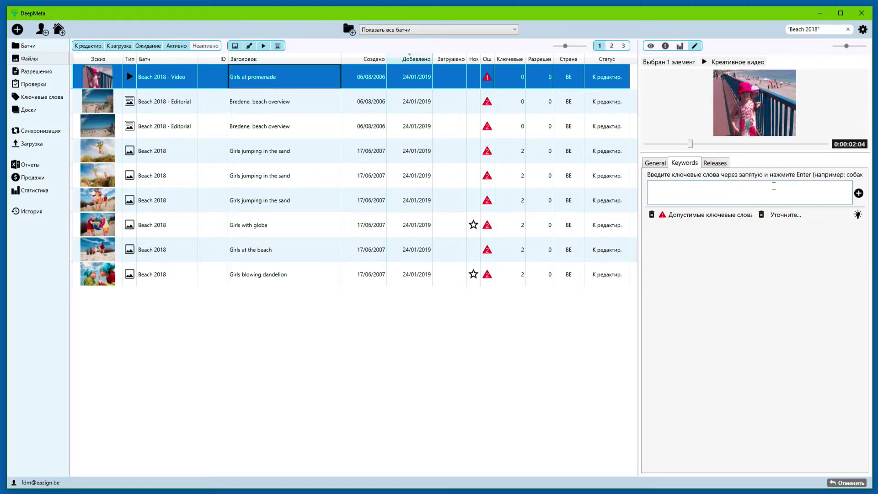
pyautogui.click(731, 191)
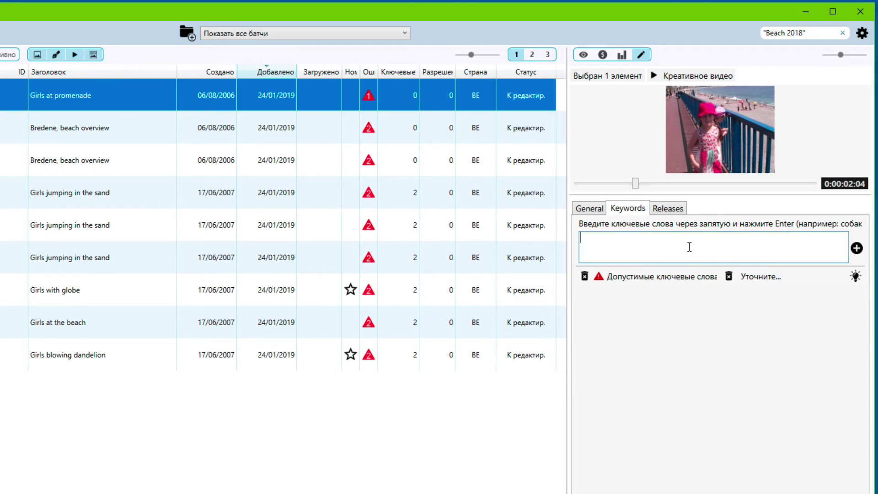
pyautogui.write('girls at beach')
pyautogui.hotkey('ctrl', 'k')
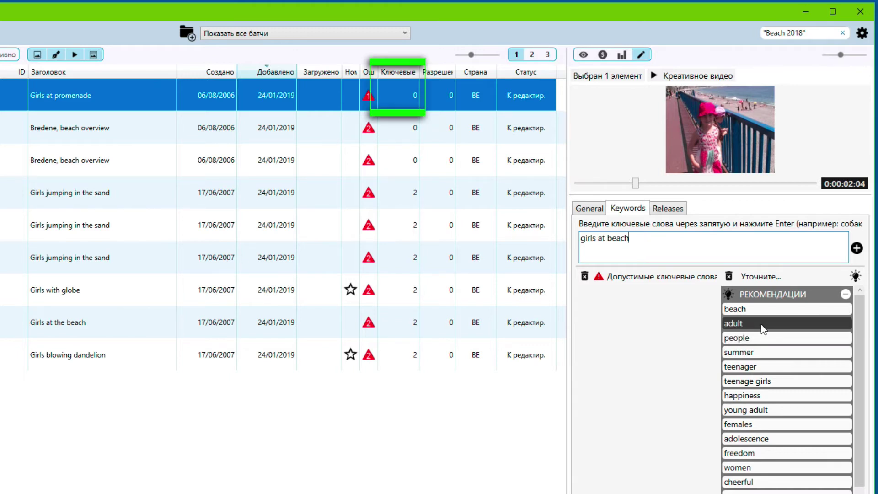
# Step: Add the recommended keywords beach, summer, teenager, happiness and sea to the Girls at promenade video
pyautogui.click(754, 311)
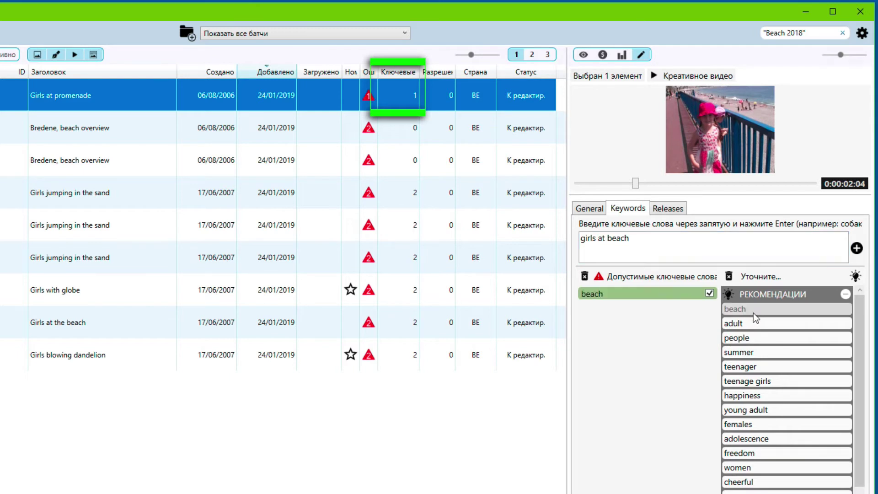
pyautogui.click(757, 350)
pyautogui.click(762, 368)
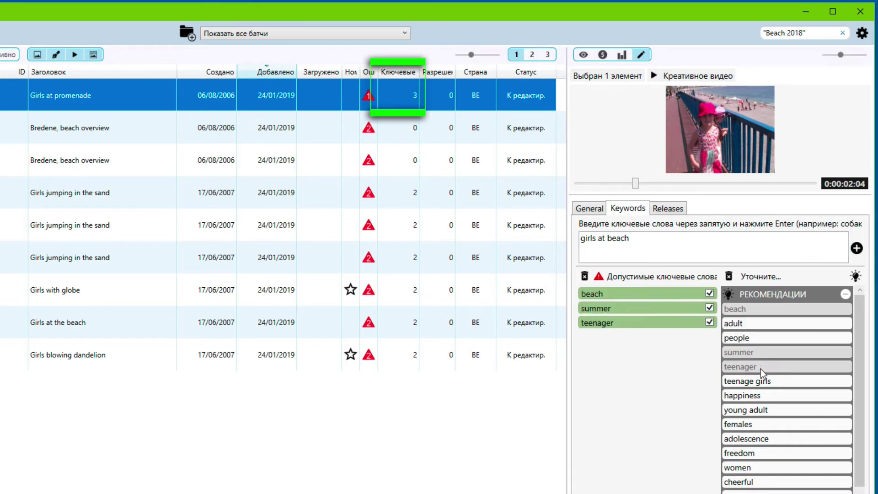
pyautogui.click(760, 396)
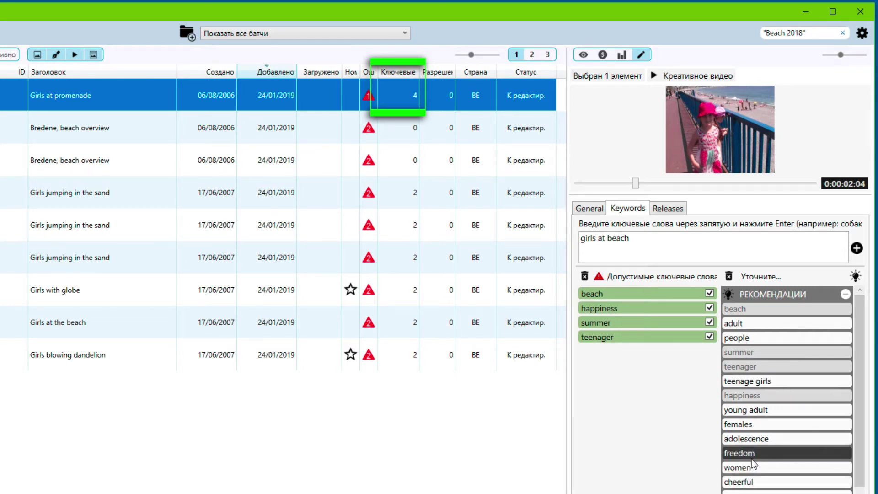
pyautogui.click(750, 492)
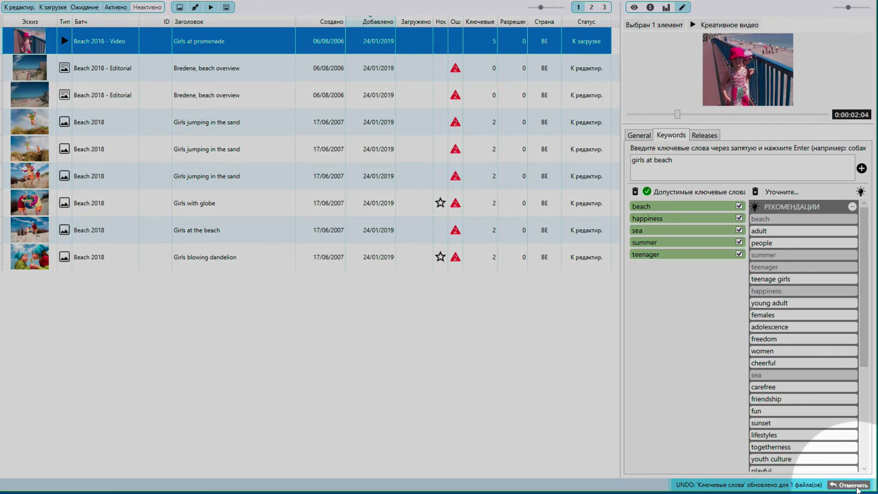
# Step: Undo all five keyword additions on the Girls at promenade video
pyautogui.click(851, 485)
pyautogui.click(857, 486)
pyautogui.click(857, 487)
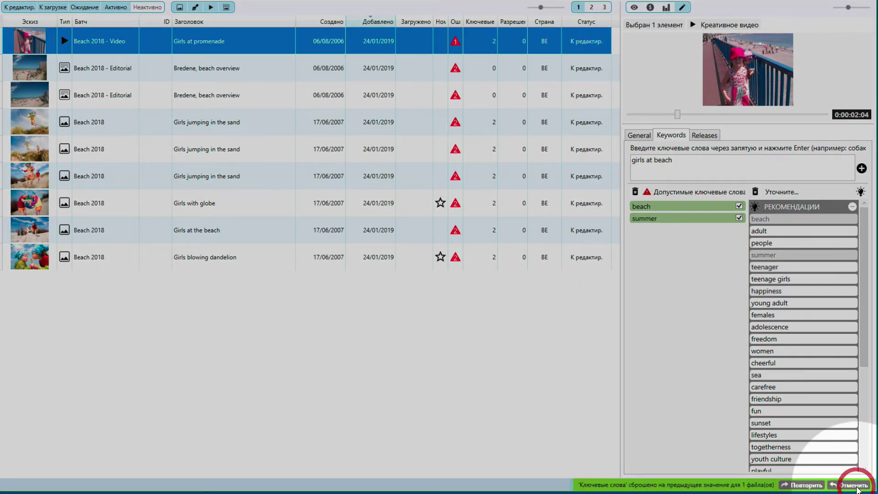
pyautogui.click(857, 487)
pyautogui.click(856, 487)
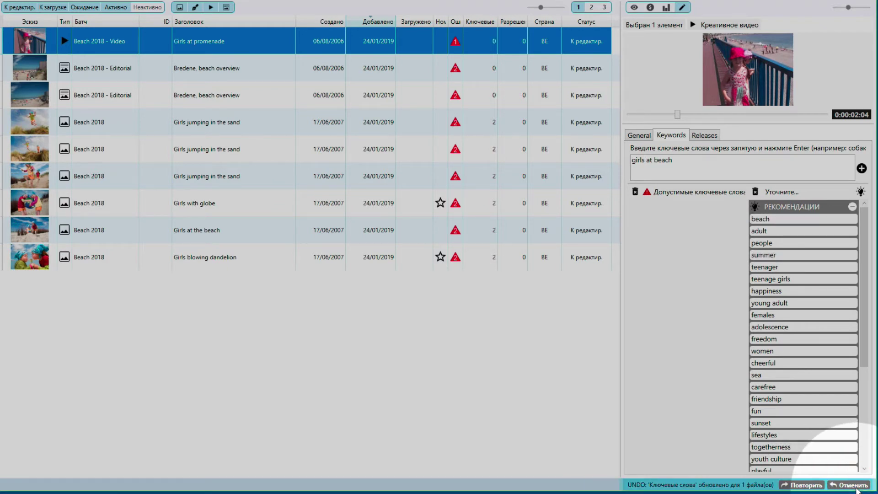
# Step: Redo the five undone keyword additions on the Girls at promenade video and dismiss the recommendations list
pyautogui.click(806, 486)
pyautogui.click(805, 485)
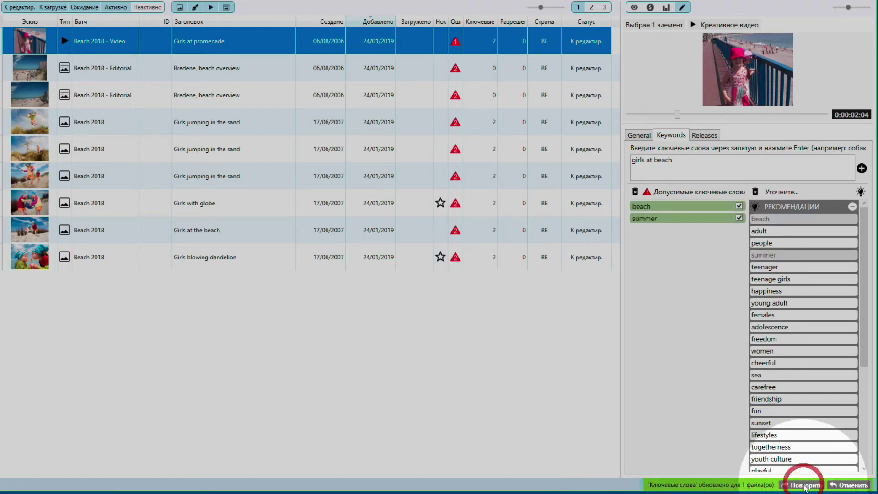
pyautogui.click(805, 485)
pyautogui.click(805, 485)
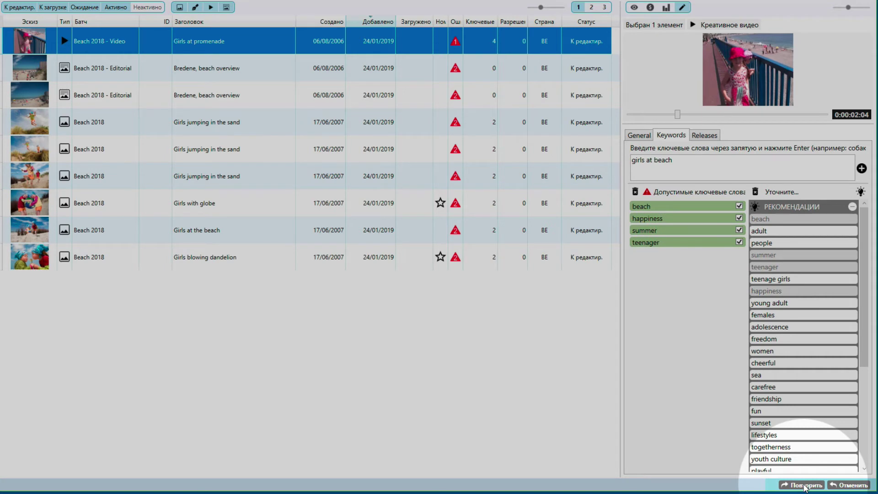
pyautogui.click(805, 486)
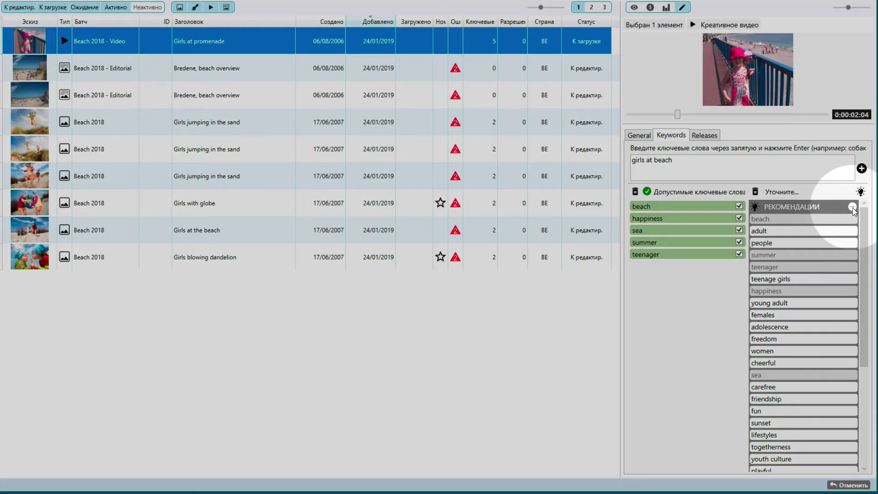
pyautogui.click(853, 208)
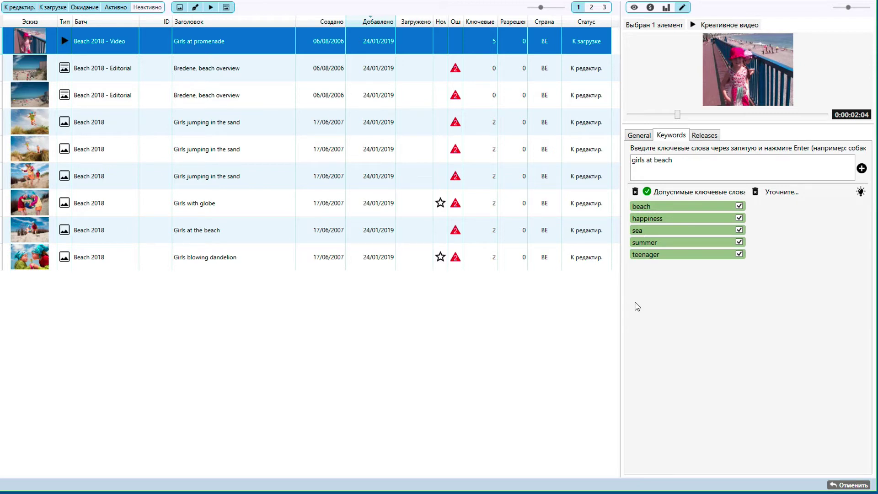
# Step: Select the eight photos listed below the Girls at promenade video together
pyautogui.click(237, 69)
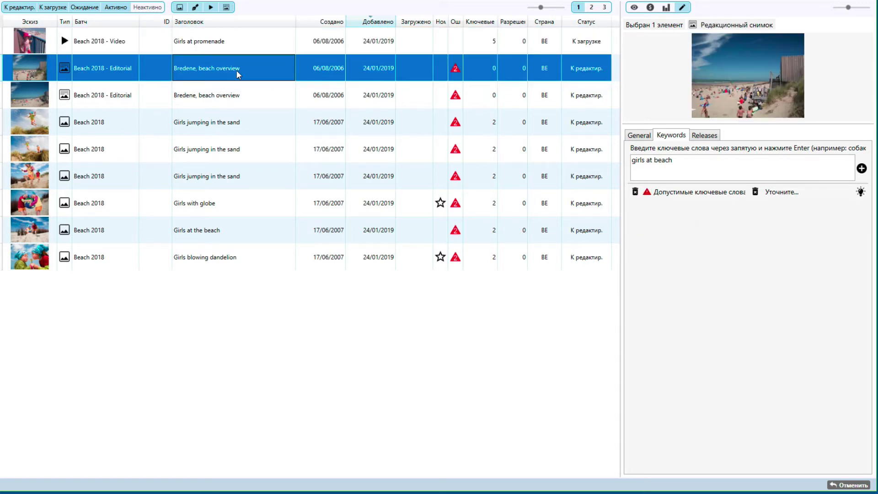
pyautogui.hotkey('shift', 'Down')
pyautogui.hotkey('shift', 'Down')
pyautogui.hotkey('shift', 'Down')
pyautogui.hotkey('shift', 'Down')
pyautogui.hotkey('shift', 'Down')
pyautogui.hotkey('shift', 'Down')
pyautogui.hotkey('shift', 'Down')
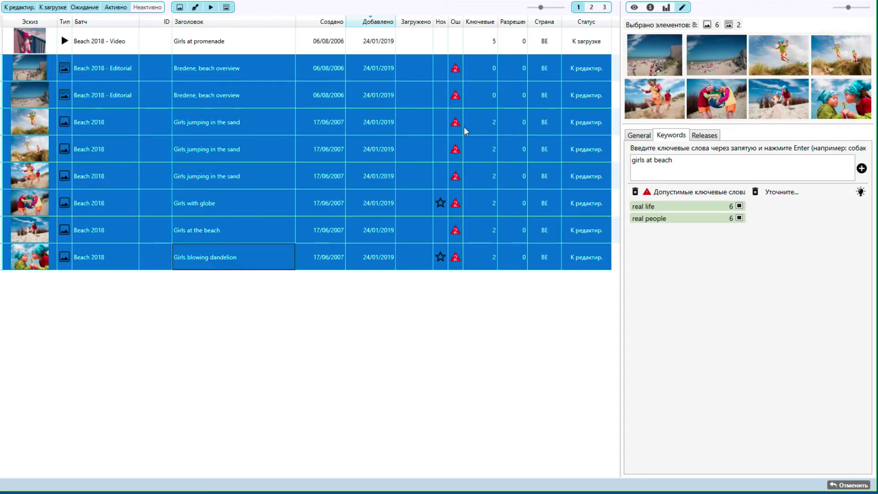
# Step: Replace the leftover keyword text with "beach,girls,fun,outdoors,play" and submit it for the eight selected photos
pyautogui.click(680, 161)
pyautogui.press('BackSpace')
pyautogui.press('BackSpace')
pyautogui.press('BackSpace')
pyautogui.press('BackSpace')
pyautogui.press('BackSpace')
pyautogui.press('BackSpace')
pyautogui.press('BackSpace')
pyautogui.press('BackSpace')
pyautogui.press('BackSpace')
pyautogui.press('BackSpace')
pyautogui.press('BackSpace')
pyautogui.press('BackSpace')
pyautogui.press('BackSpace')
pyautogui.press('BackSpace')
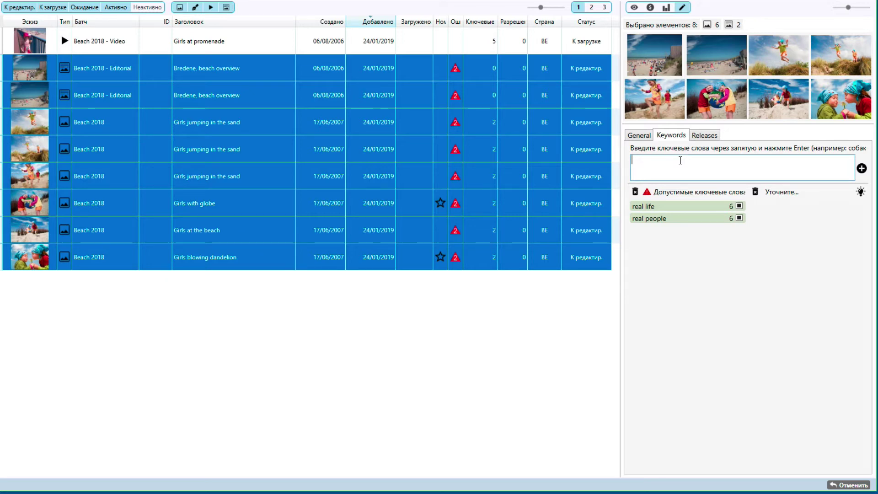
pyautogui.write('beach,girls')
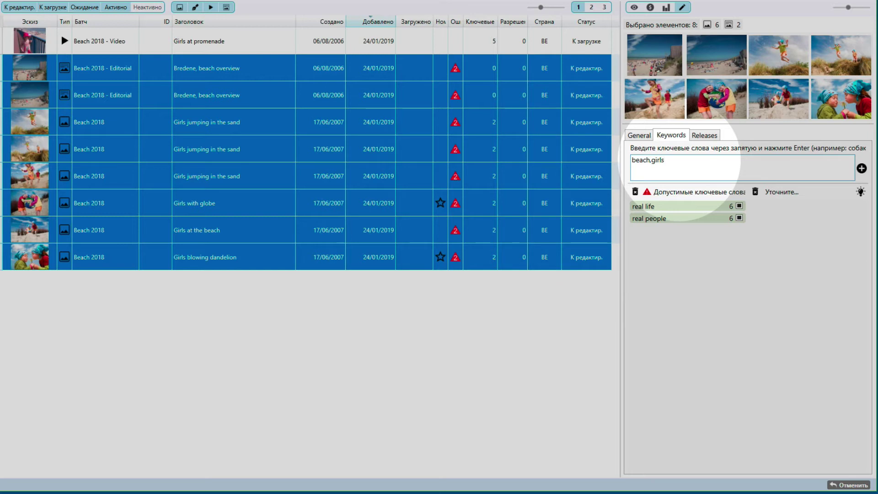
pyautogui.write(',fun,outdoors,play')
pyautogui.press('Return')
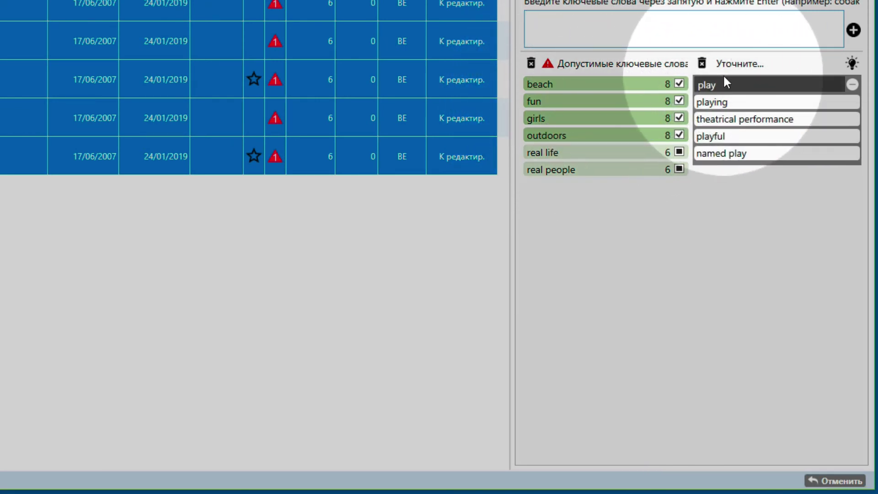
# Step: Clarify the ambiguous keyword play as "playing" for the eight photos and dismiss its remaining suggestions
pyautogui.click(745, 104)
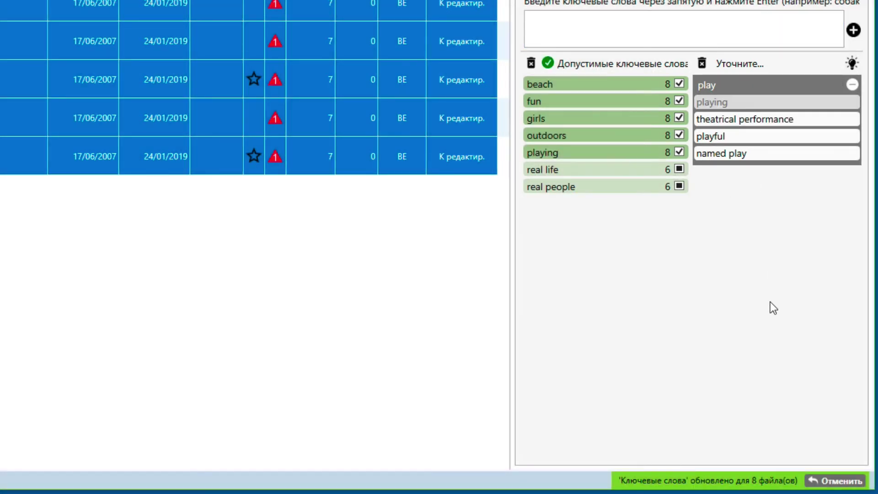
pyautogui.click(853, 84)
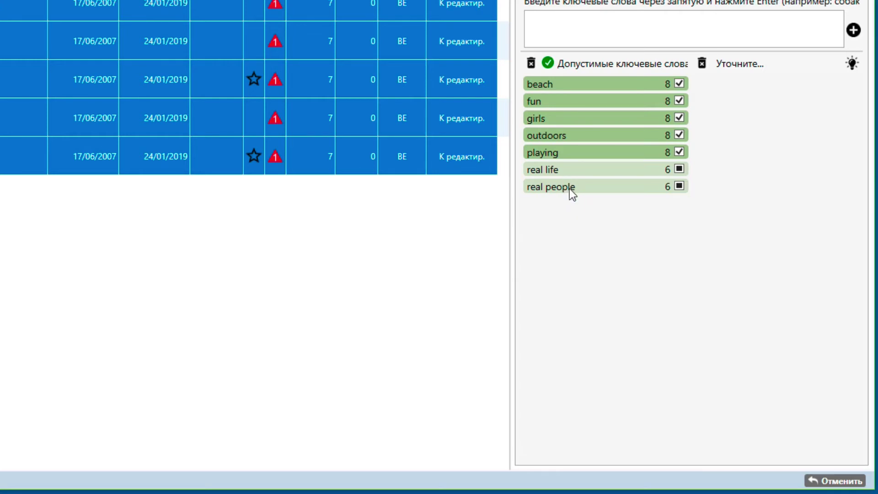
pyautogui.moveTo(569, 188)
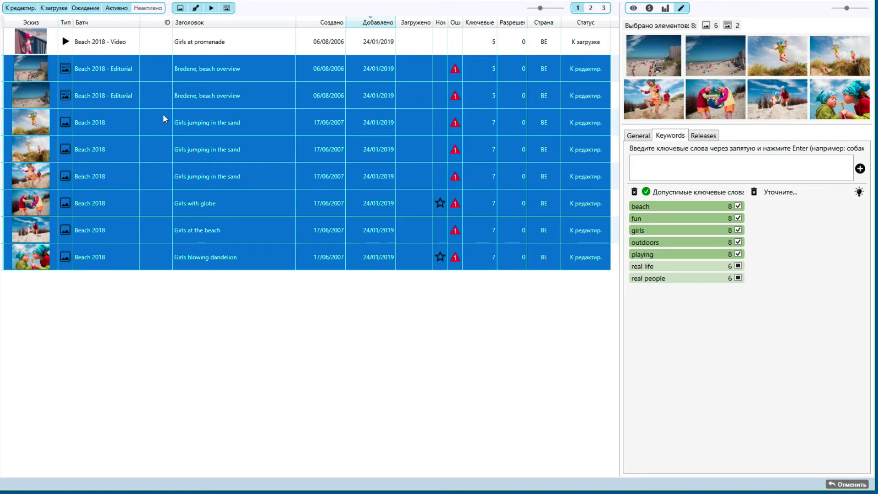
# Step: Select the three Girls jumping in the sand photos and add the keyword "jump" to them, clarified as "jumping"
pyautogui.click(208, 124)
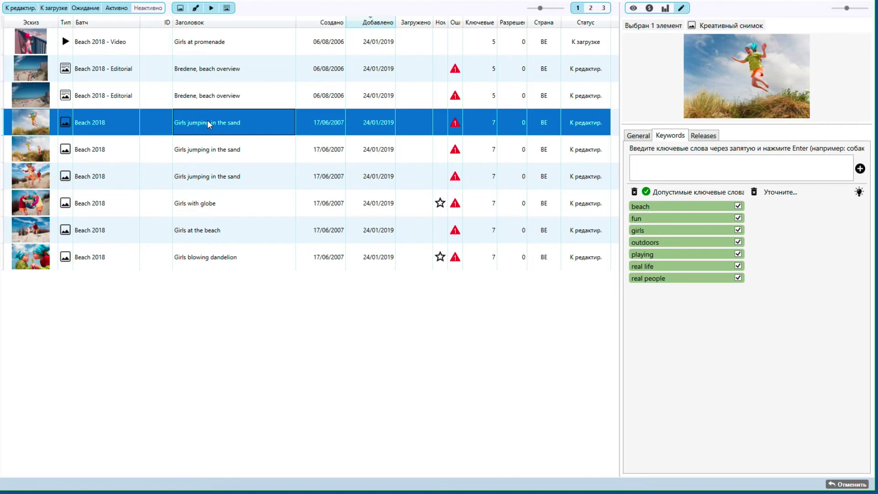
pyautogui.keyDown('shift'); pyautogui.click(212, 151); pyautogui.keyUp('shift')
pyautogui.keyDown('shift'); pyautogui.click(224, 183); pyautogui.keyUp('shift')
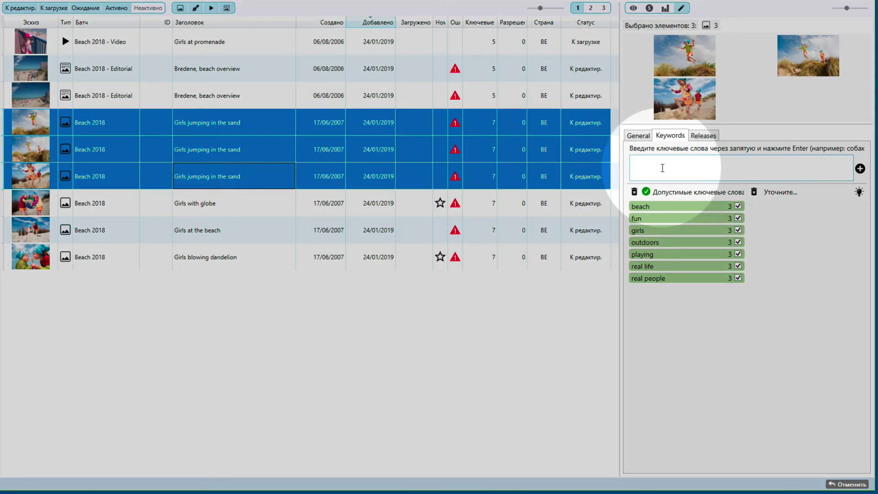
pyautogui.click(663, 168)
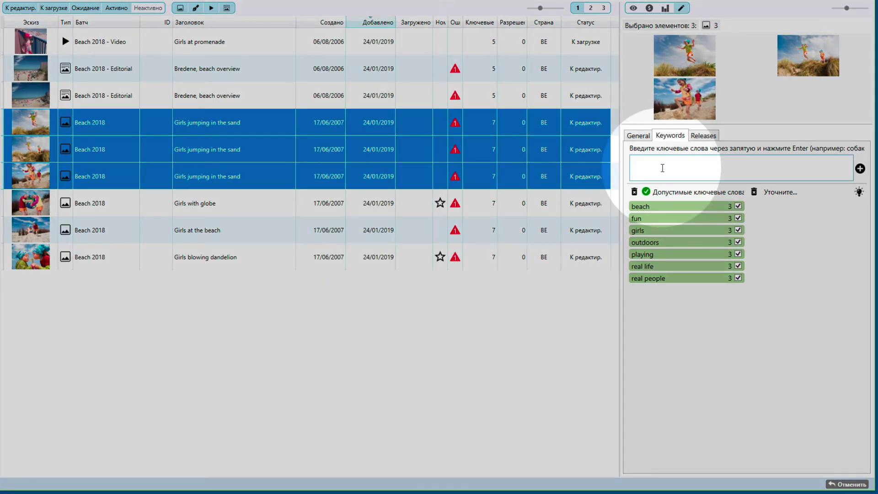
pyautogui.write('jump')
pyautogui.press('Return')
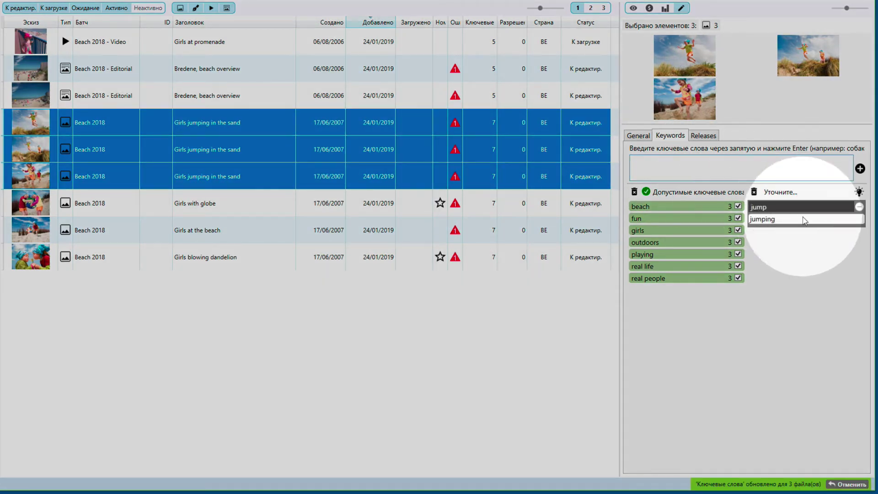
pyautogui.click(775, 219)
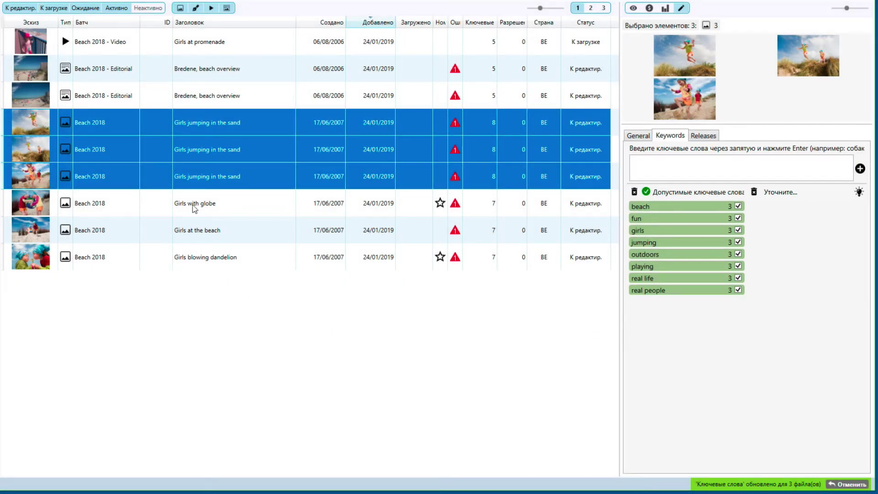
# Step: Select the Girls with globe and Girls blowing dandelion photos and add the keyword "together", clarified as "togetherness"
pyautogui.click(209, 205)
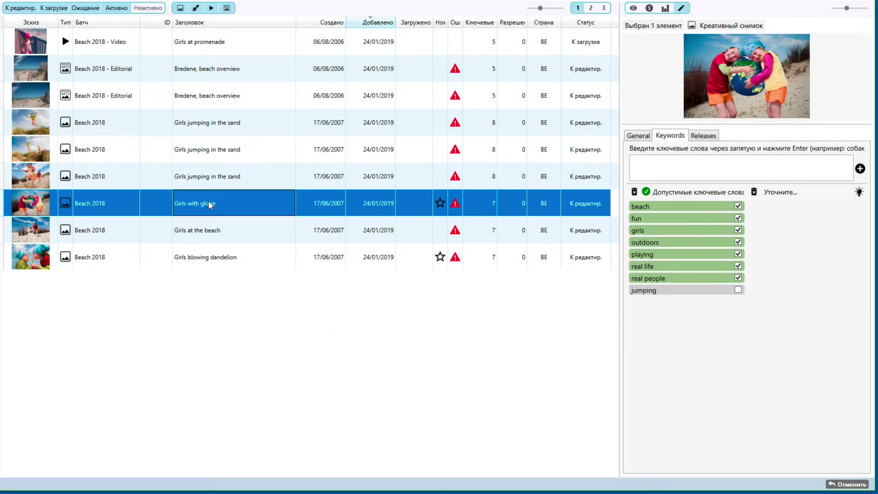
pyautogui.keyDown('ctrl'); pyautogui.click(227, 261); pyautogui.keyUp('ctrl')
pyautogui.click(657, 170)
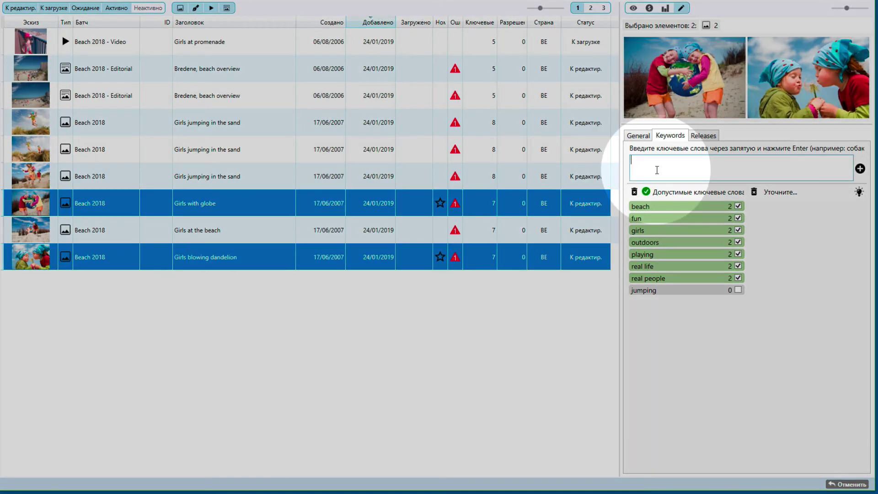
pyautogui.write('together')
pyautogui.press('Return')
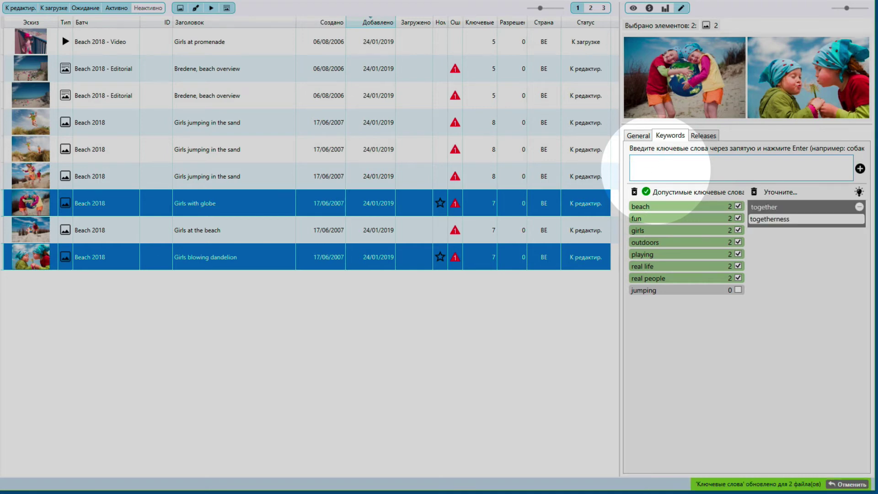
pyautogui.click(773, 220)
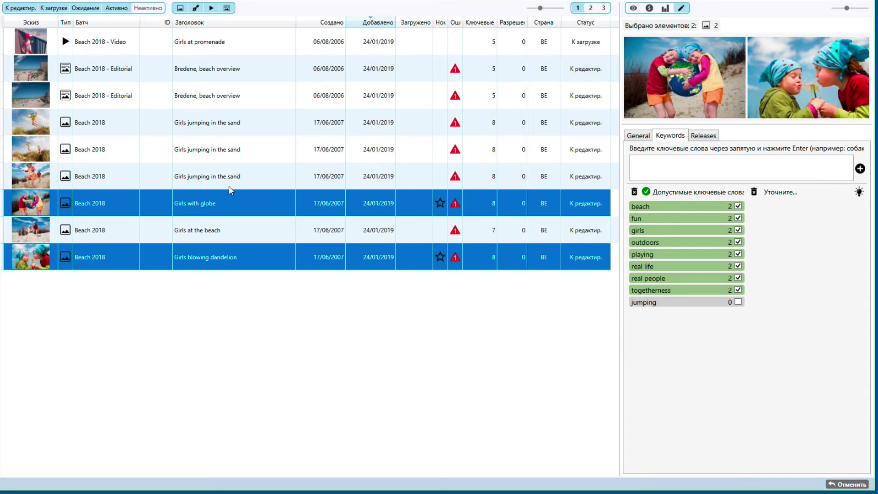
# Step: Select all nine files and apply the keyword "fun" to every one of them
pyautogui.click(230, 203)
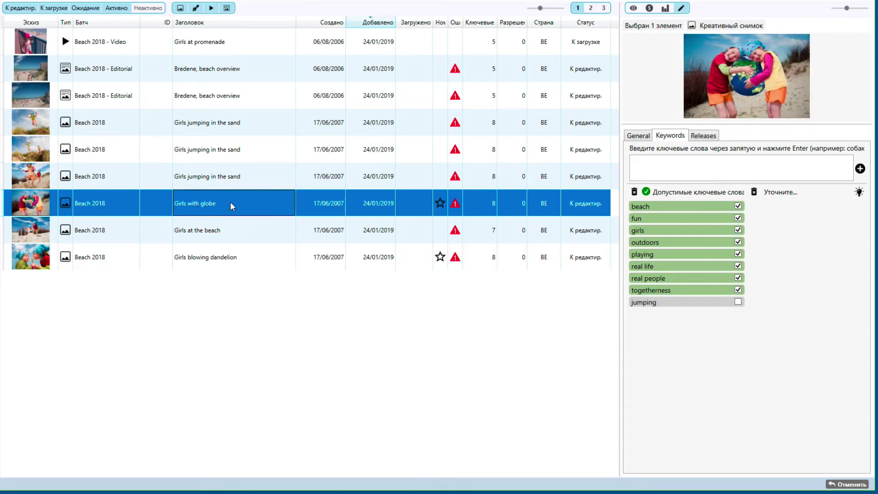
pyautogui.hotkey('ctrl', 'a')
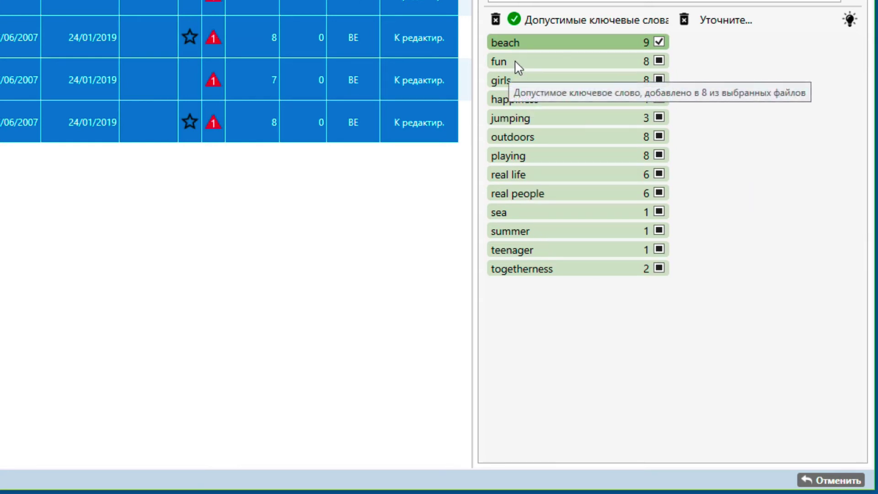
pyautogui.click(586, 57)
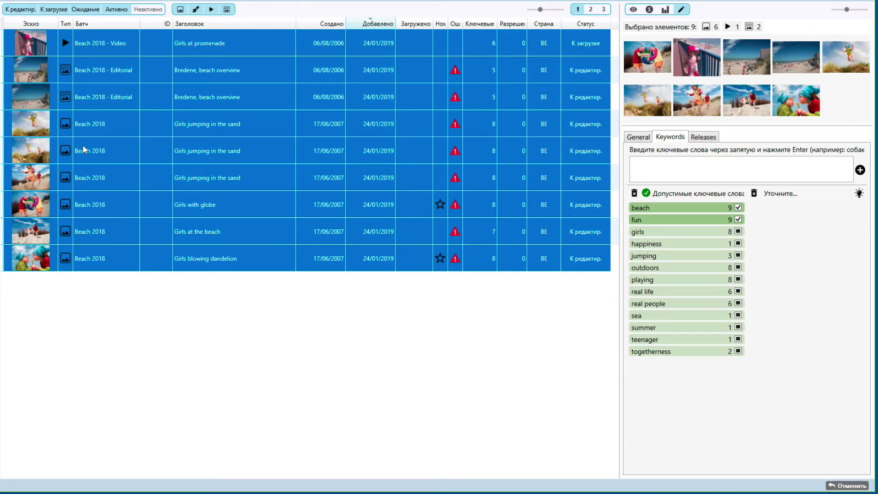
# Step: Select the two editorial Bredene beach overview photos and remove the keyword "fun" from them
pyautogui.click(133, 77)
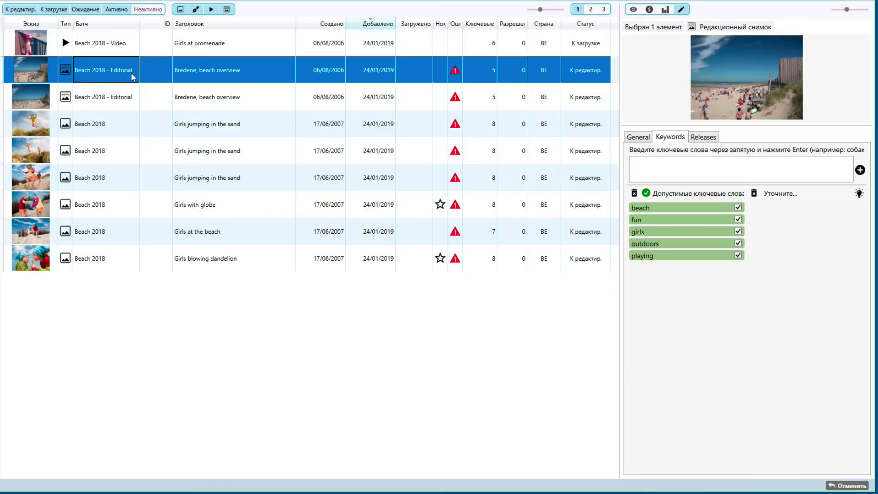
pyautogui.hotkey('shift', 'Down')
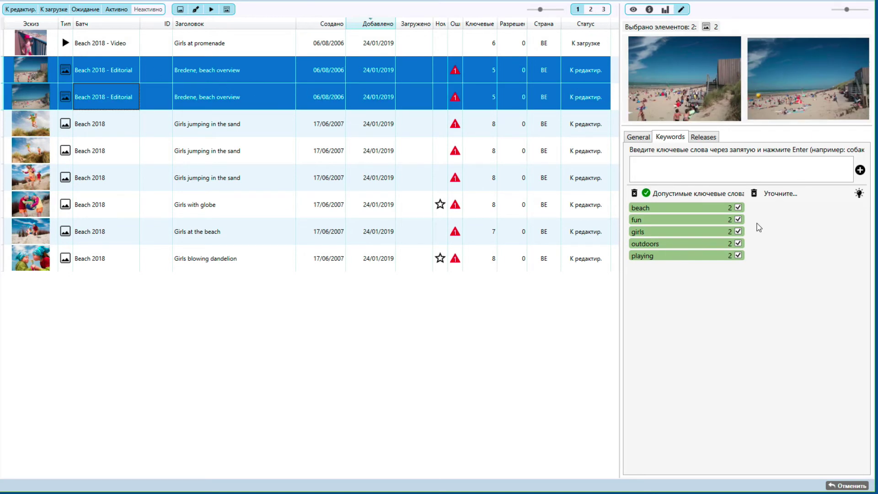
pyautogui.doubleClick(695, 220)
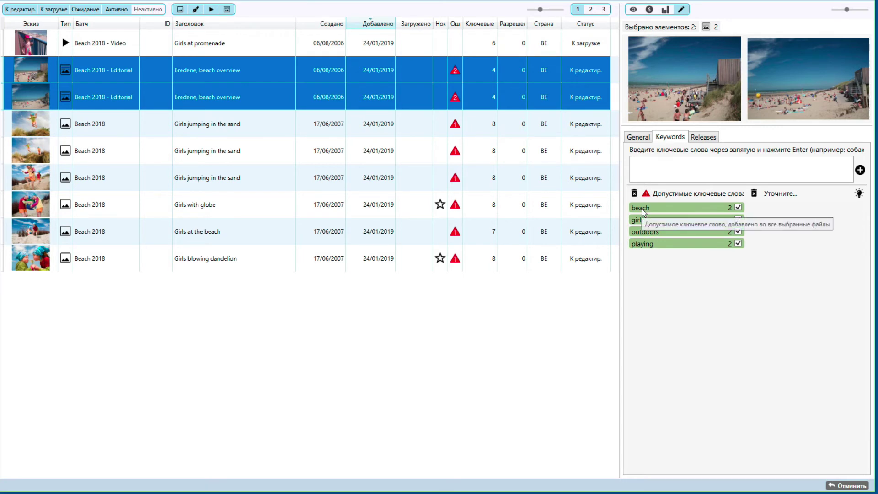
# Step: Select all nine files to review which keywords they share
pyautogui.click(297, 177)
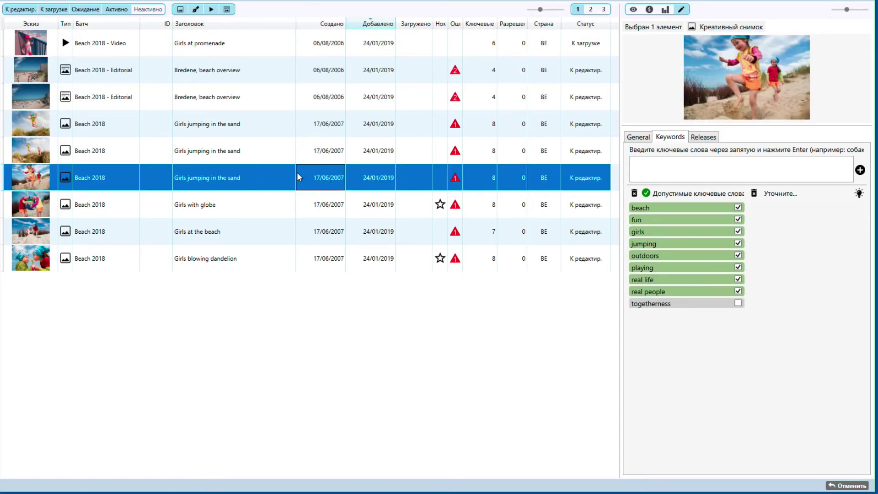
pyautogui.hotkey('ctrl', 'a')
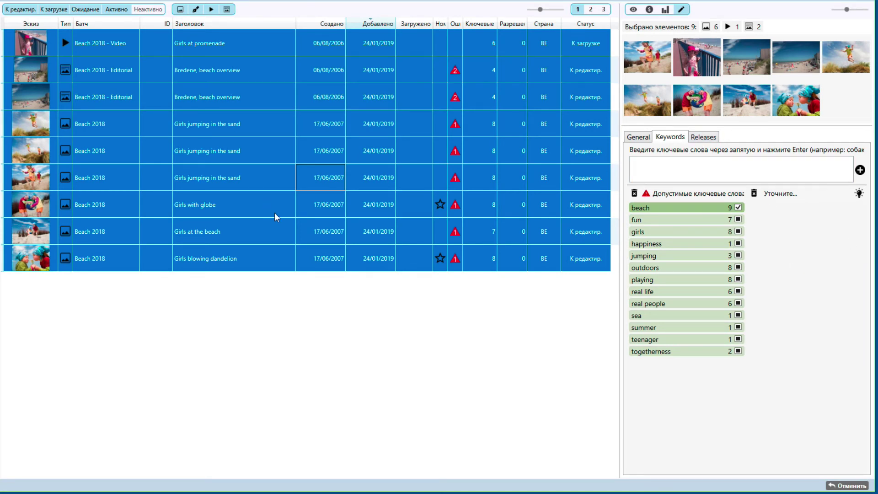
# Step: Select the two editorial Bredene beach overview photos and add the keyword "Bredene", accepting the unlisted term "bredene" as is
pyautogui.click(251, 75)
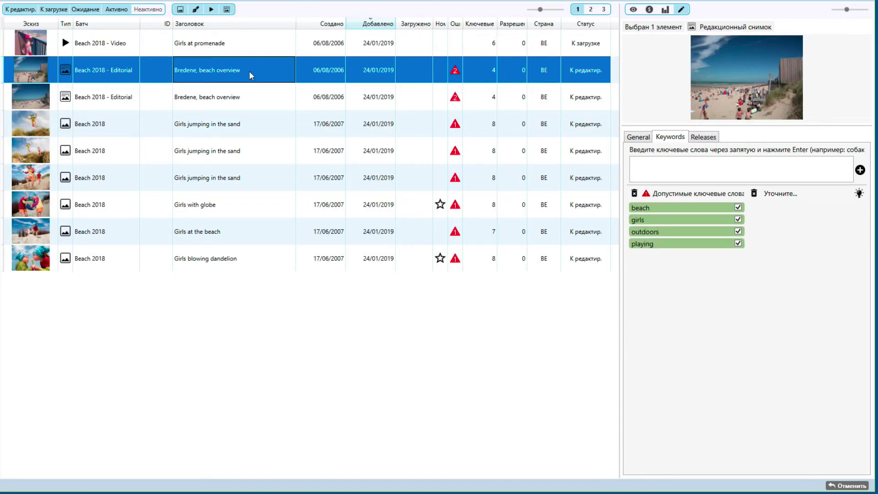
pyautogui.hotkey('shift', 'Down')
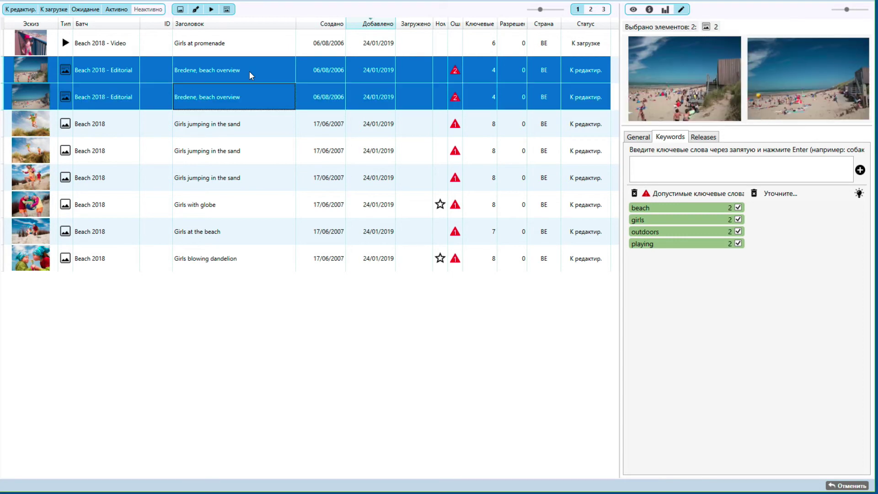
pyautogui.click(667, 170)
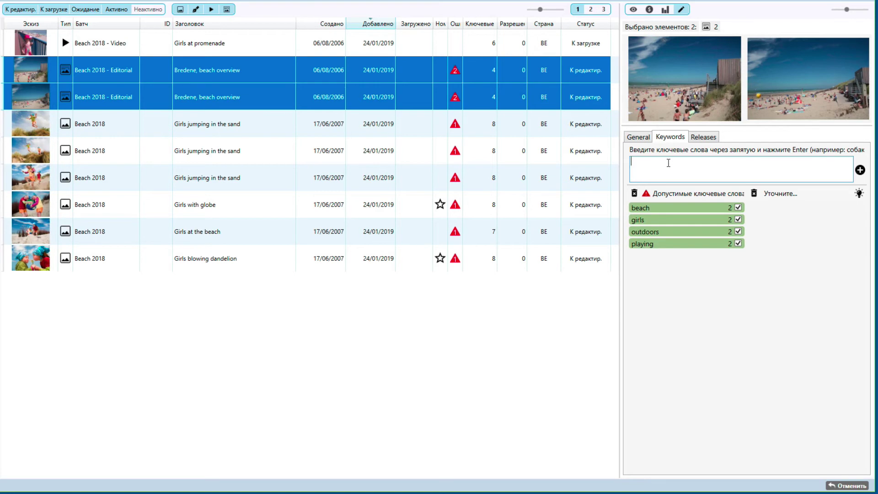
pyautogui.write('Bredene')
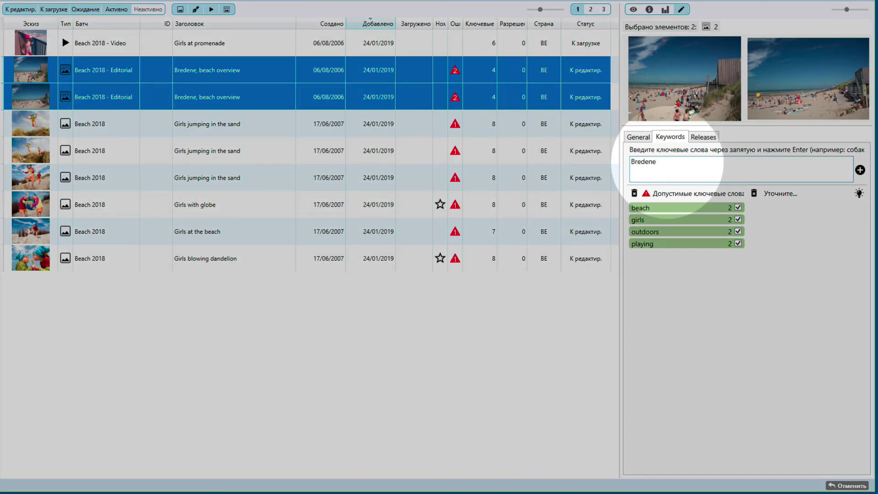
pyautogui.press('Return')
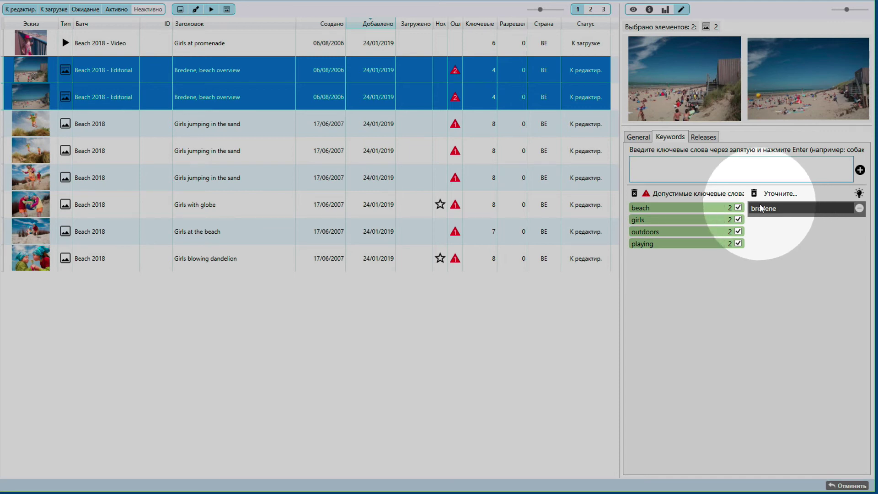
pyautogui.click(763, 209)
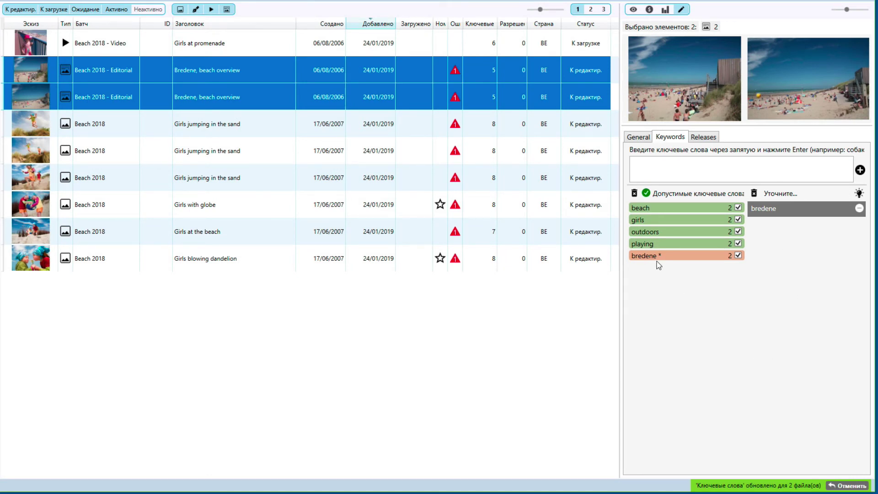
pyautogui.moveTo(663, 258)
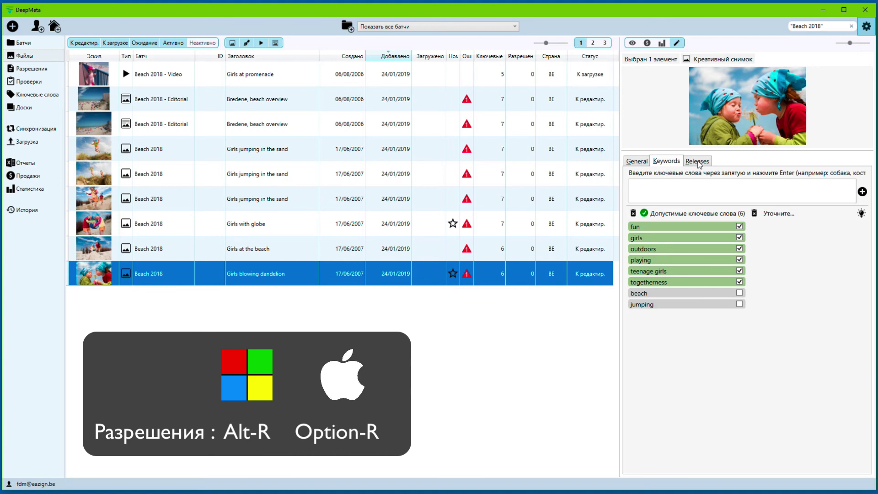
# Step: Select the six creative Beach 2018 photos, search all releases for "kat", attach the first matching model release, and hide the unrelated releases
pyautogui.hotkey('alt', 'r')
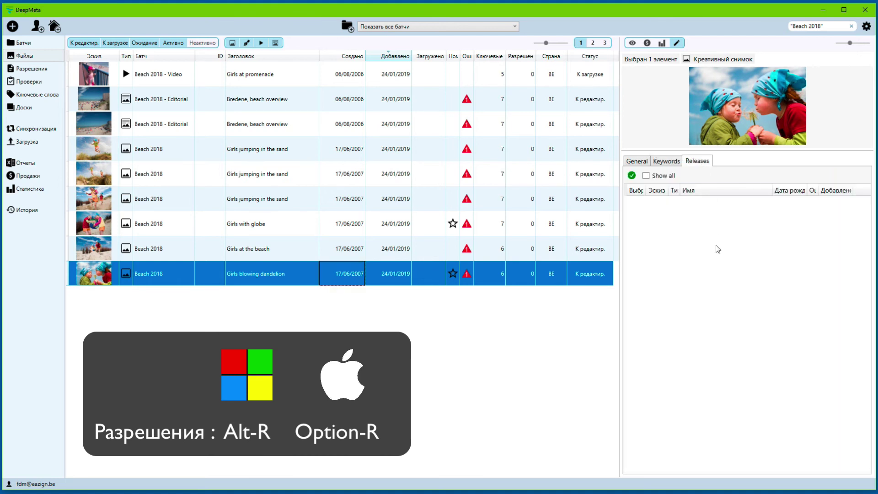
pyautogui.click(265, 152)
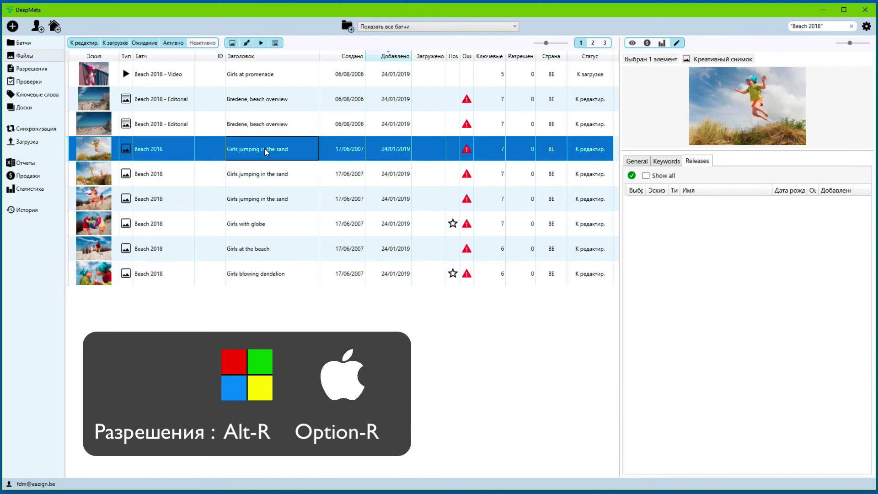
pyautogui.hotkey('shift', 'Down')
pyautogui.hotkey('shift', 'Down')
pyautogui.hotkey('shift', 'Down')
pyautogui.hotkey('shift', 'Down')
pyautogui.hotkey('shift', 'Down')
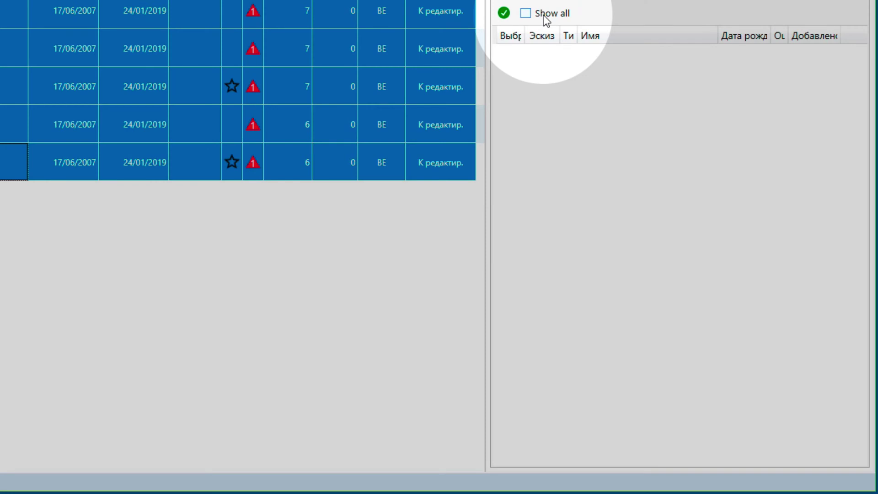
pyautogui.click(547, 18)
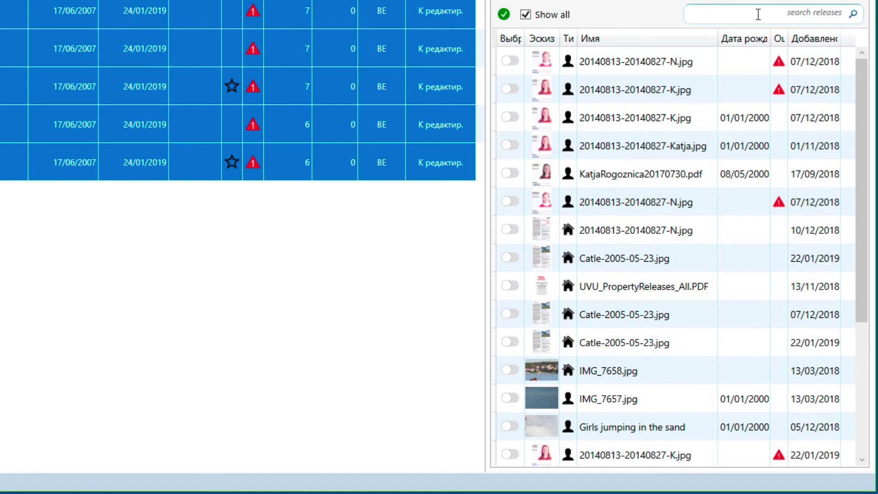
pyautogui.write('kat')
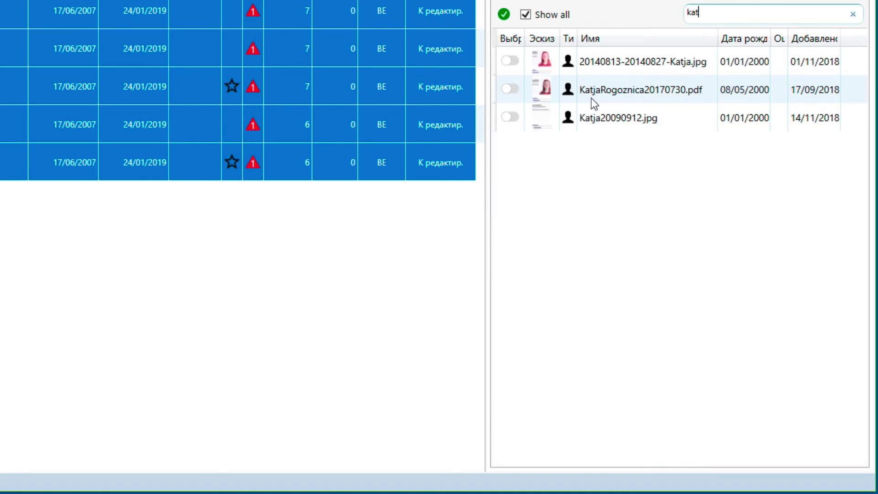
pyautogui.click(512, 64)
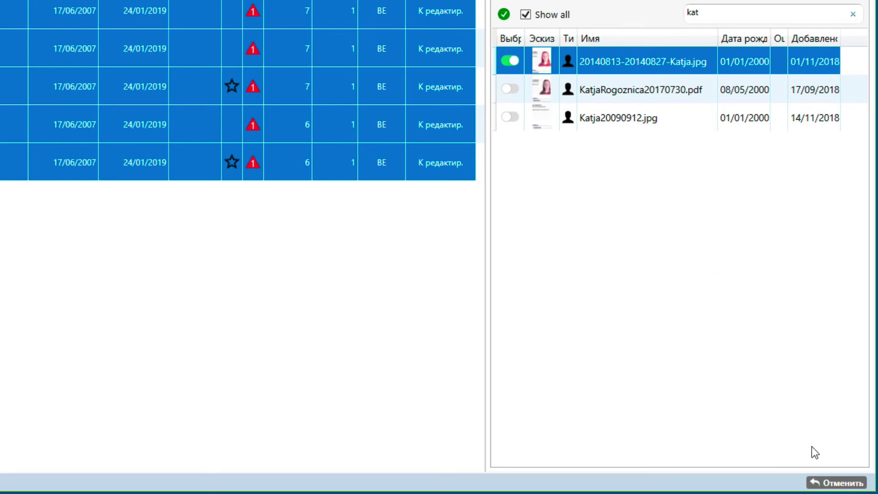
pyautogui.click(840, 483)
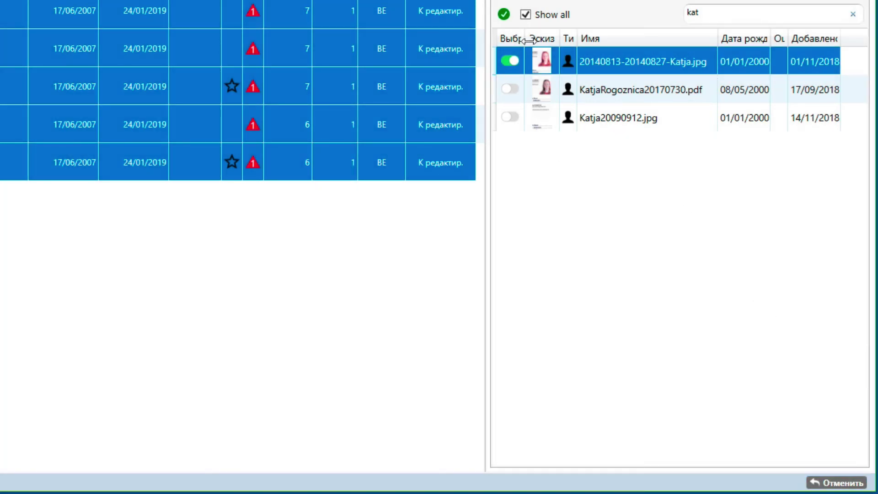
pyautogui.click(526, 14)
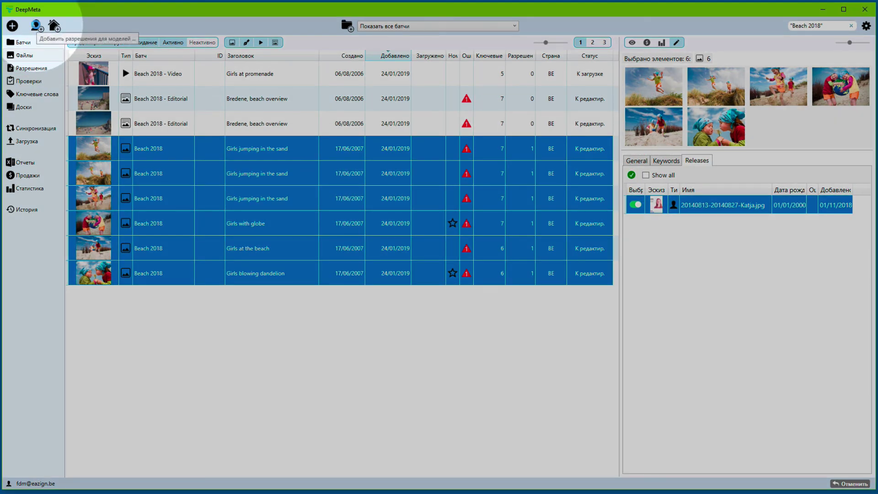
pyautogui.click(37, 28)
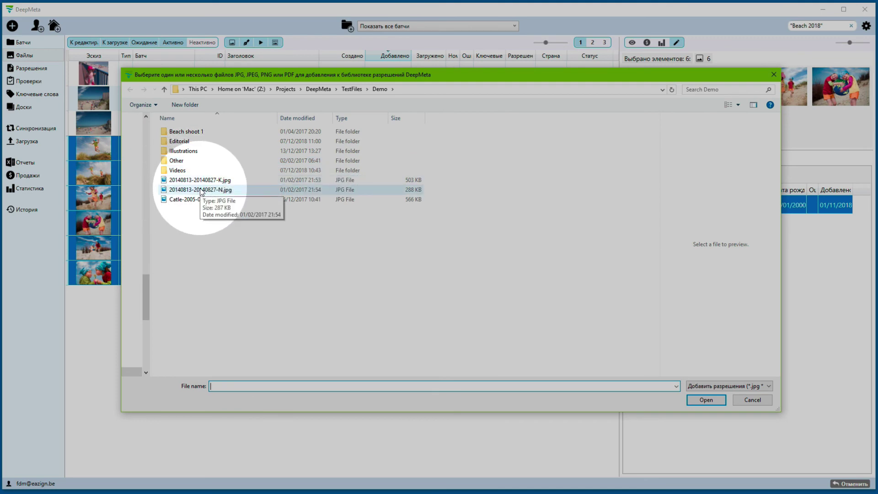
pyautogui.doubleClick(201, 189)
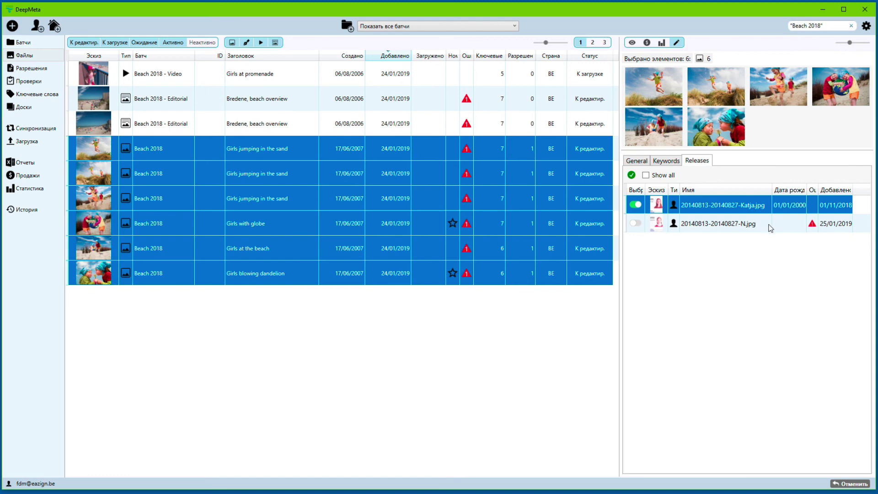
pyautogui.click(810, 228)
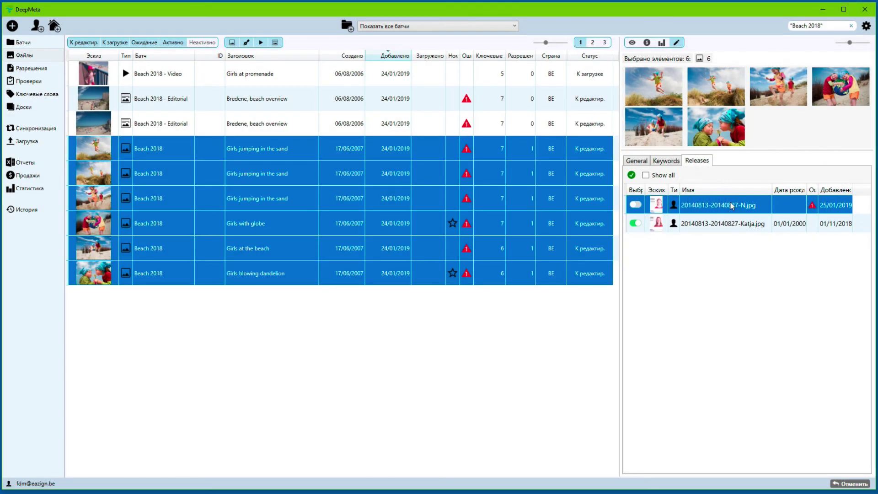
pyautogui.doubleClick(732, 206)
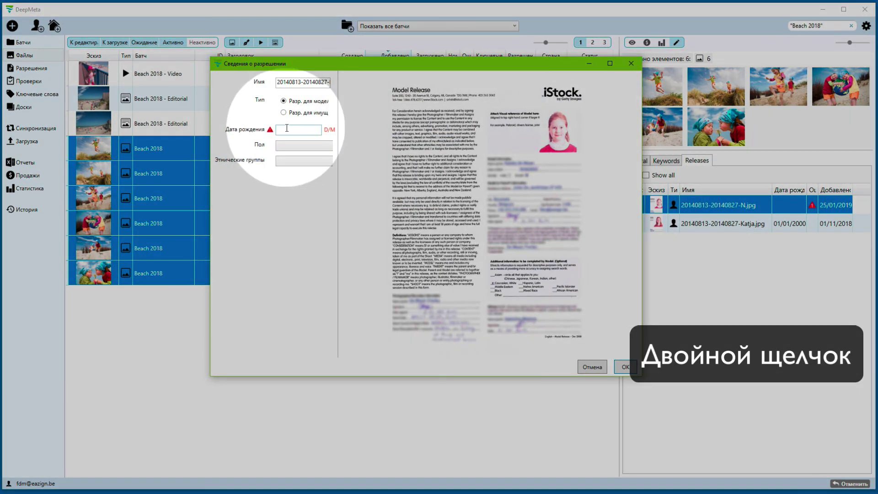
pyautogui.click(289, 128)
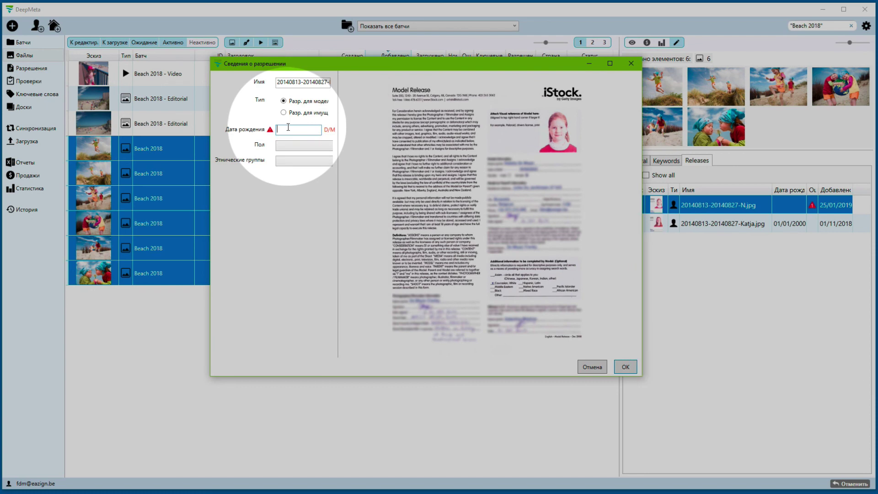
pyautogui.write('2/2/')
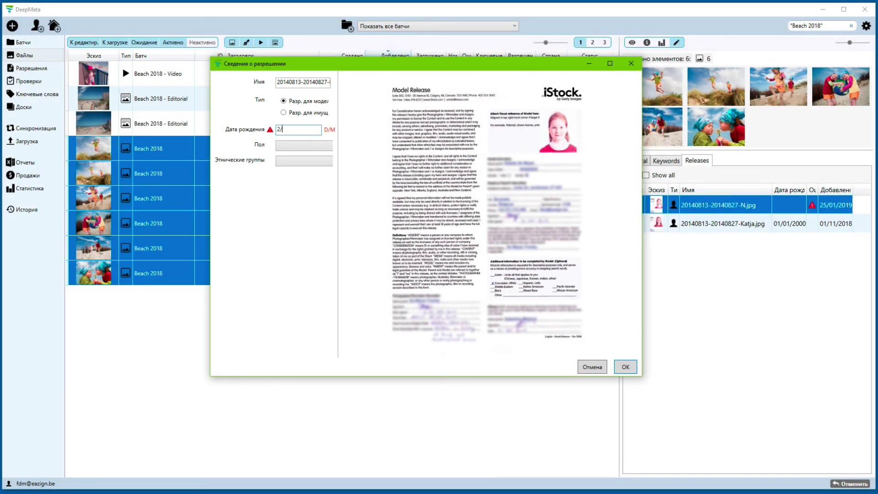
pyautogui.write('2002')
pyautogui.press('Return')
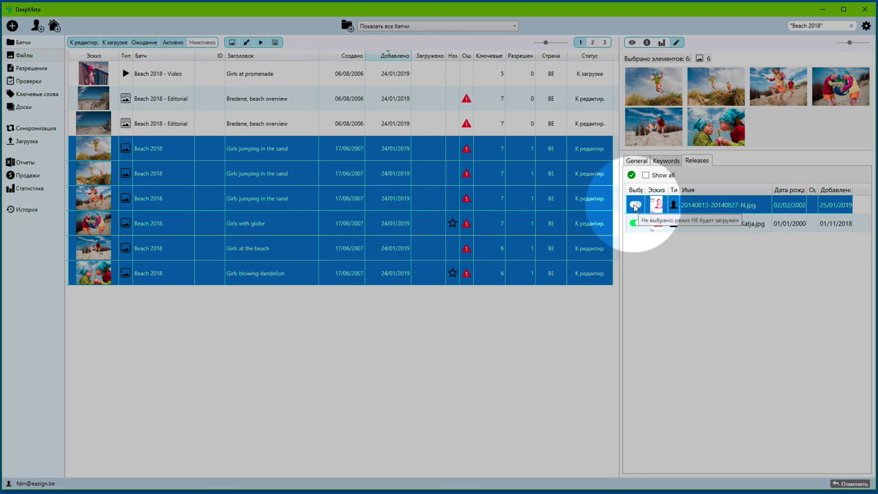
pyautogui.click(635, 205)
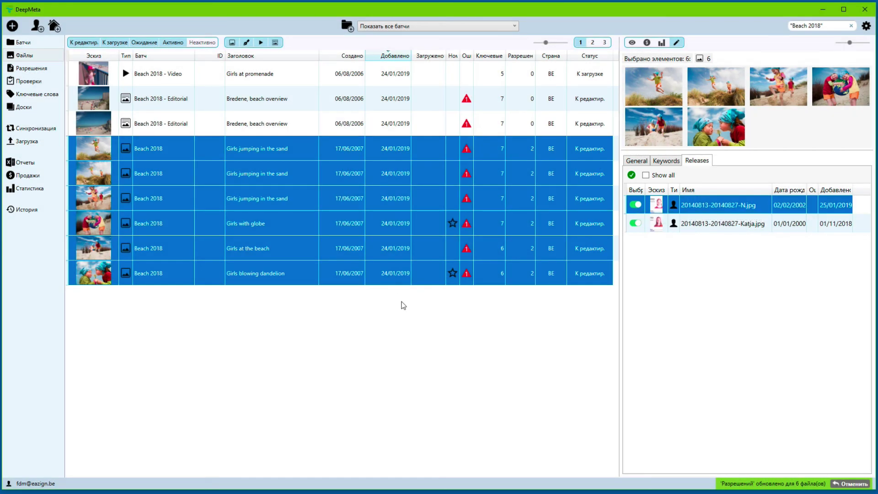
pyautogui.click(239, 153)
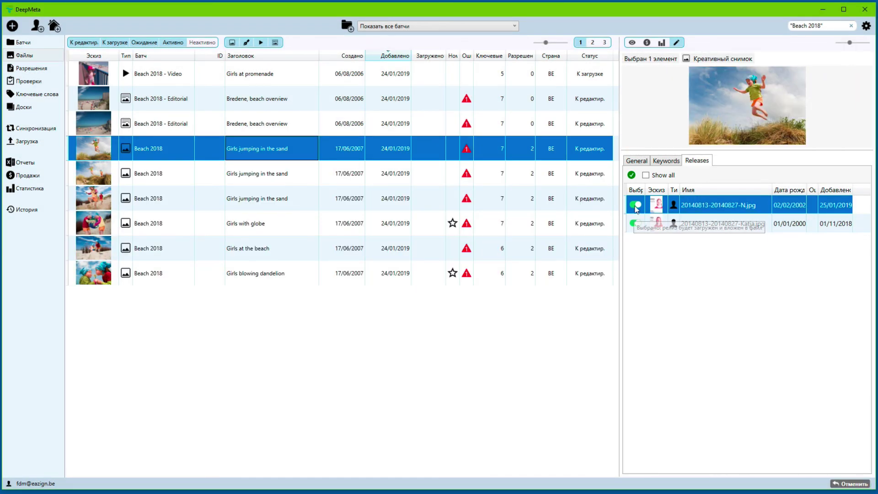
pyautogui.click(636, 207)
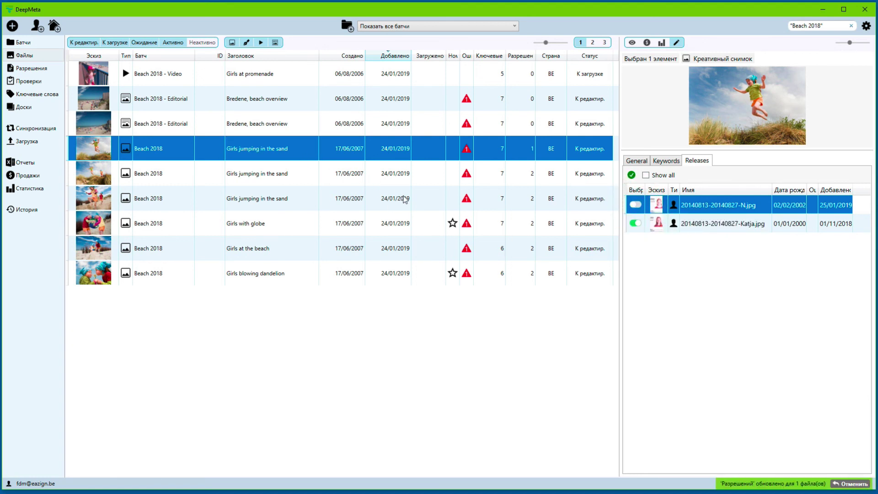
# Step: Select the second Girls jumping in the sand photo together with the Girls at promenade video and attach both model releases to both files
pyautogui.click(304, 176)
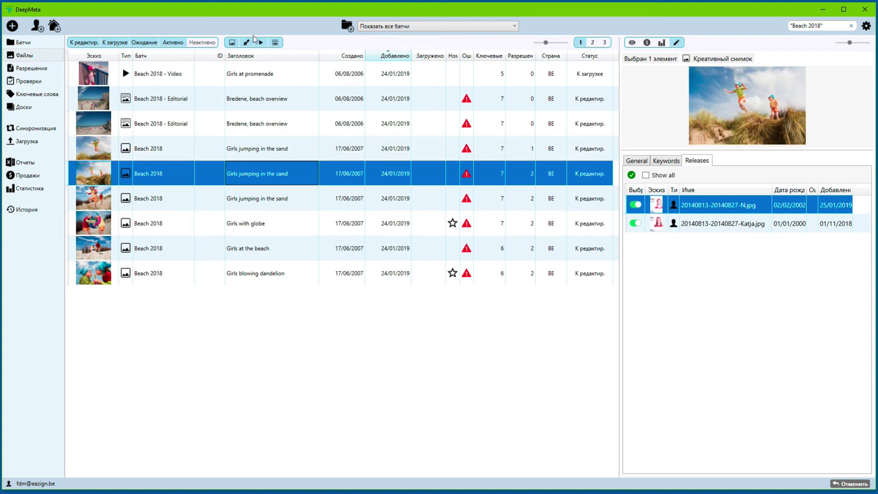
pyautogui.keyDown('ctrl'); pyautogui.click(275, 77); pyautogui.keyUp('ctrl')
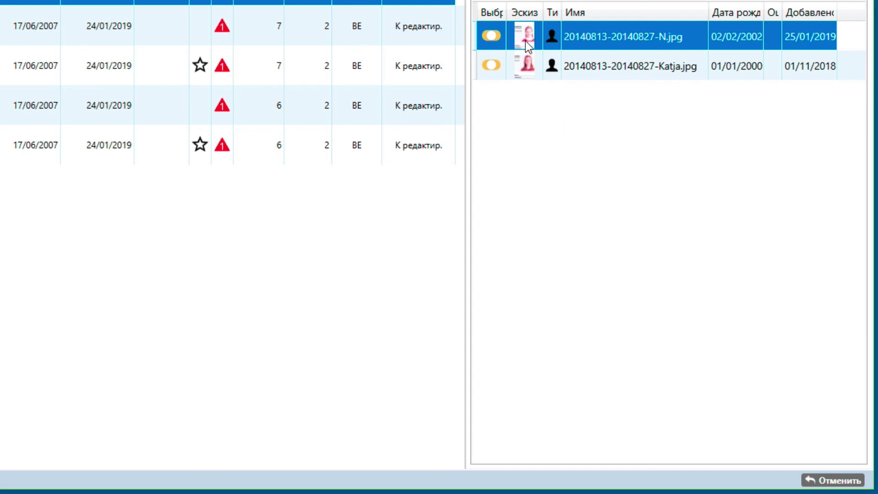
pyautogui.click(492, 37)
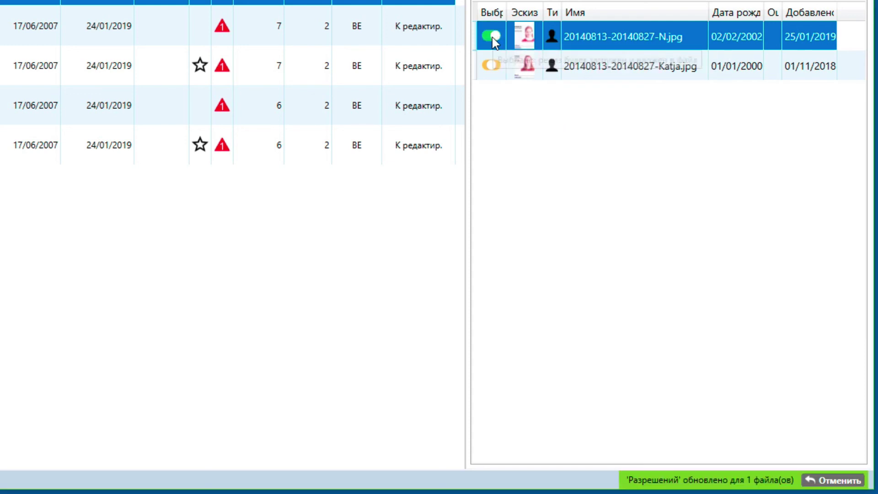
pyautogui.click(493, 66)
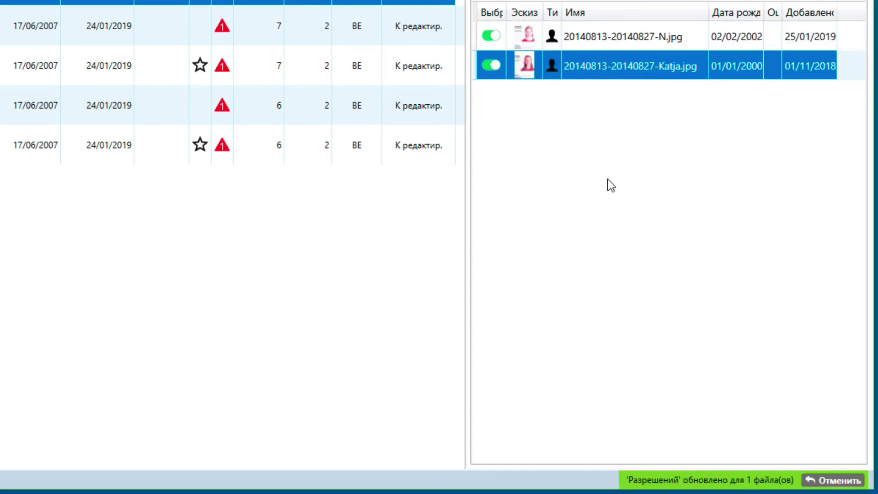